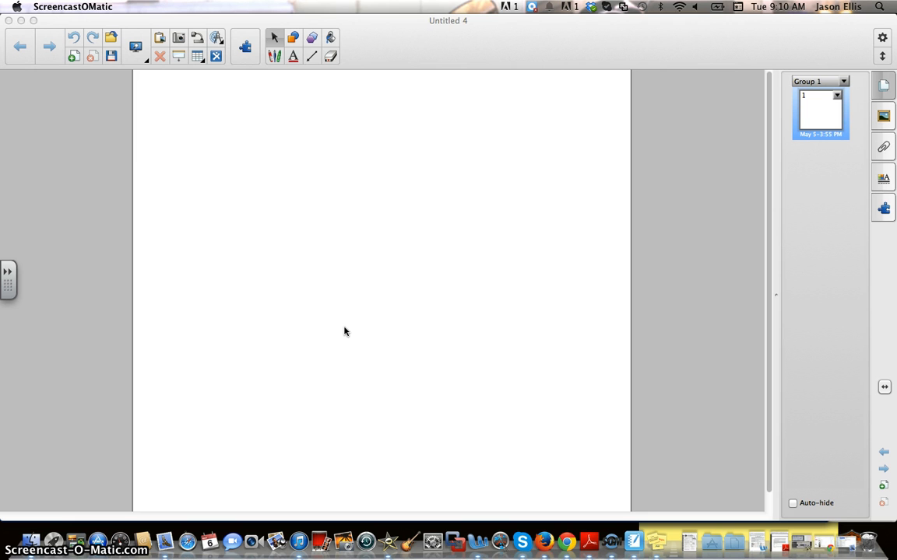
# Add the text label "Canada" in the upper-left part of the page.
pyautogui.click(220, 187)
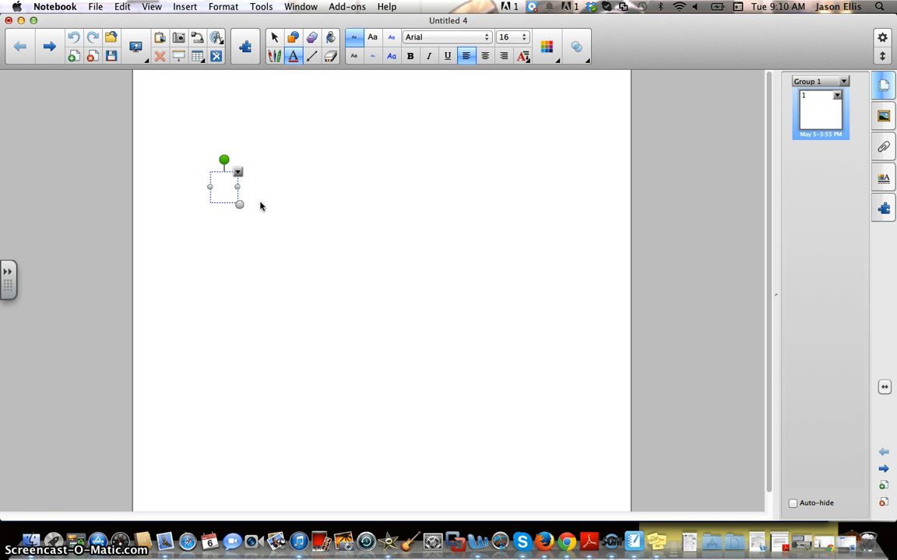
pyautogui.write('Canada')
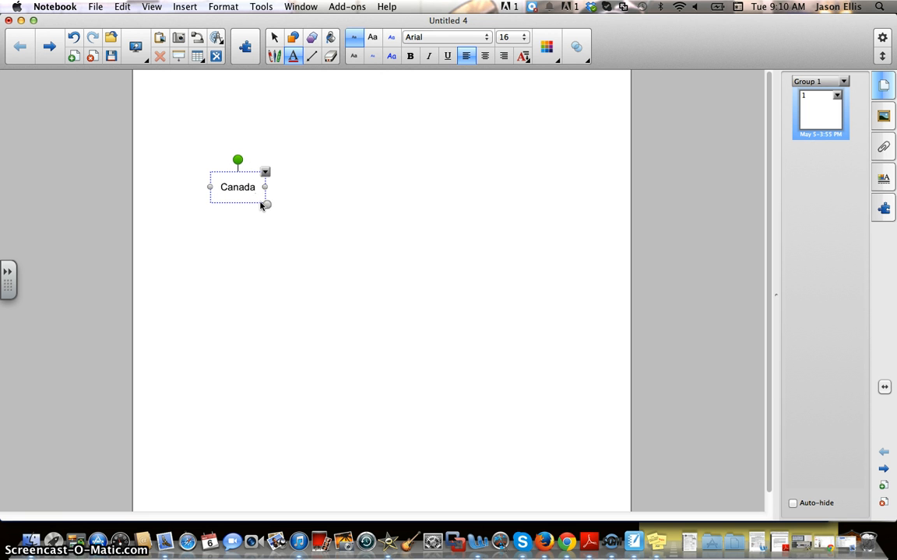
pyautogui.click(312, 228)
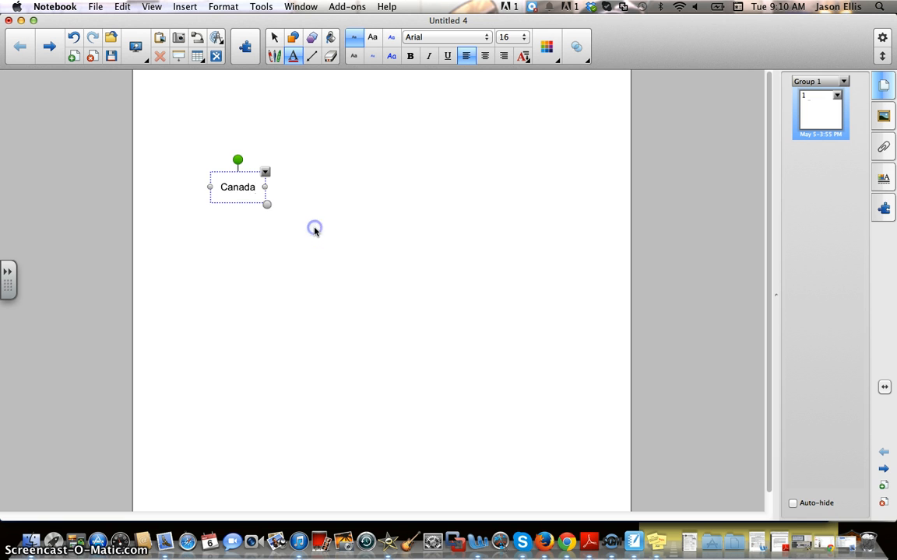
pyautogui.click(249, 188)
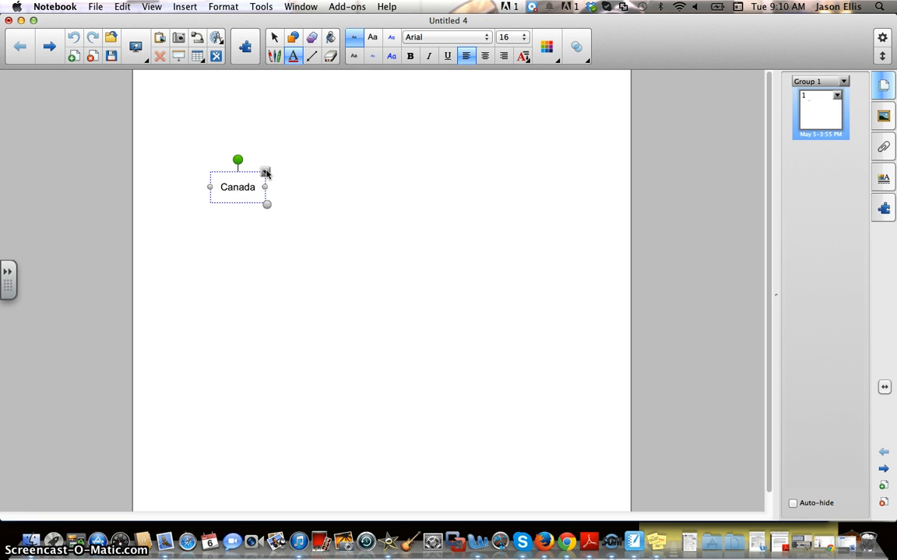
pyautogui.click(265, 172)
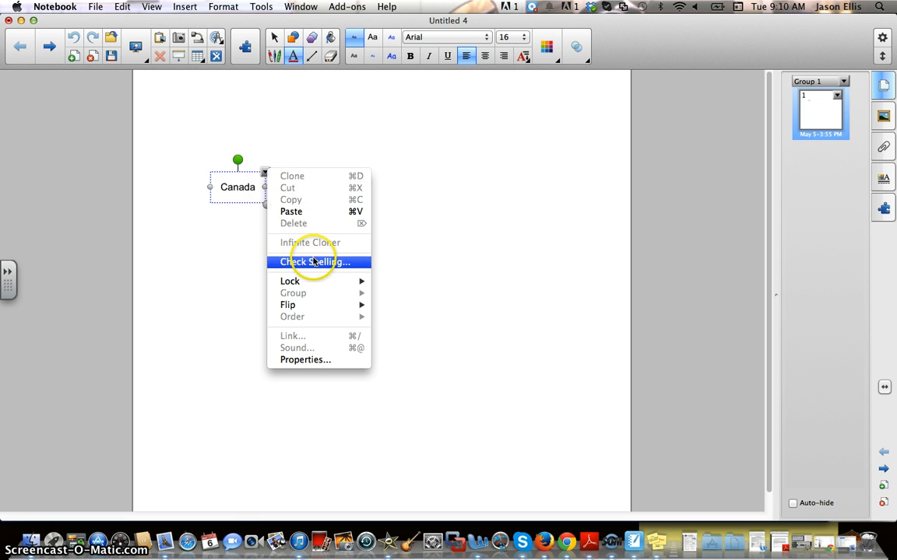
pyautogui.click(242, 187)
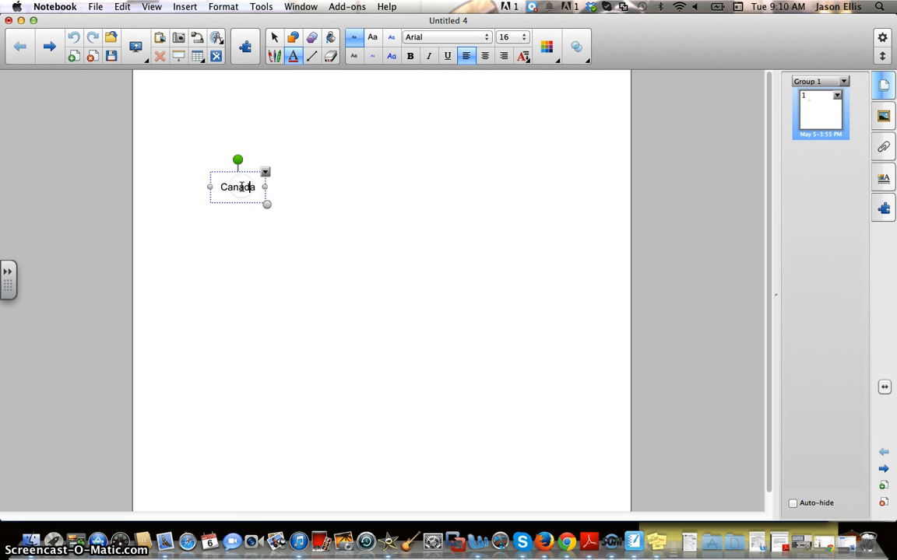
pyautogui.rightClick(242, 188)
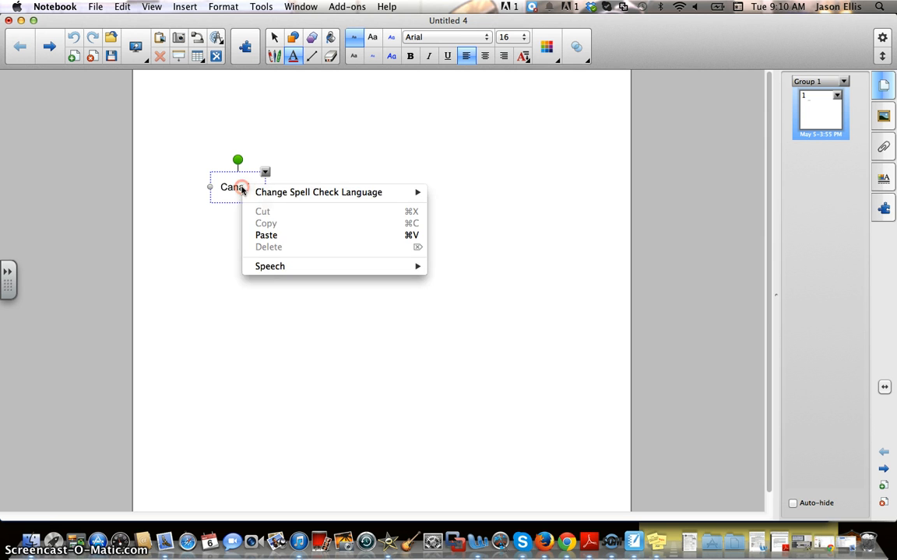
pyautogui.click(240, 186)
pyautogui.click(266, 172)
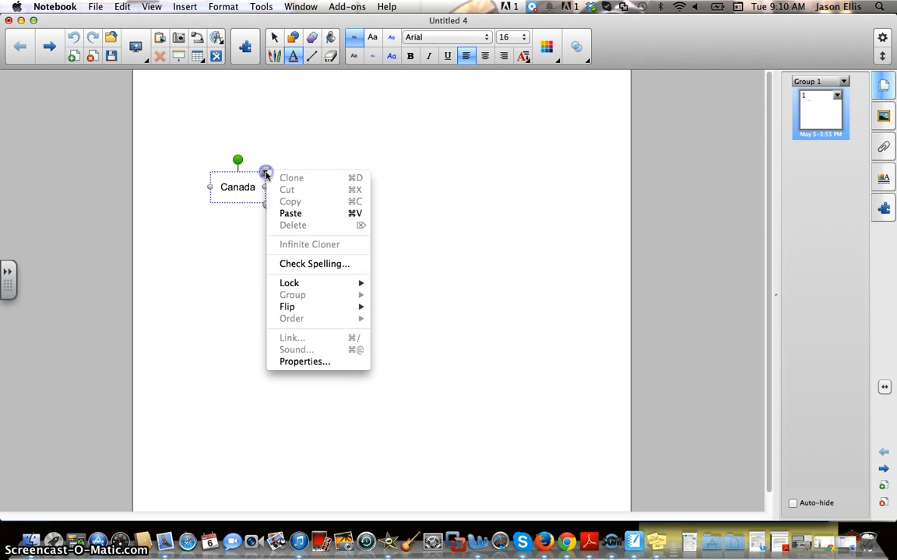
pyautogui.click(265, 173)
pyautogui.click(265, 172)
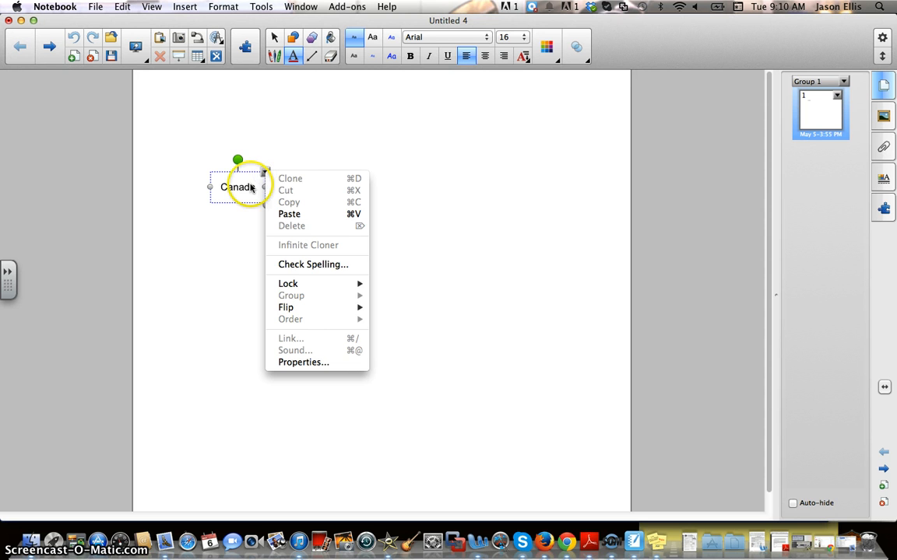
pyautogui.click(238, 148)
# Copy the word "Canada" and paste the duplicate just below the original label.
pyautogui.click(237, 185)
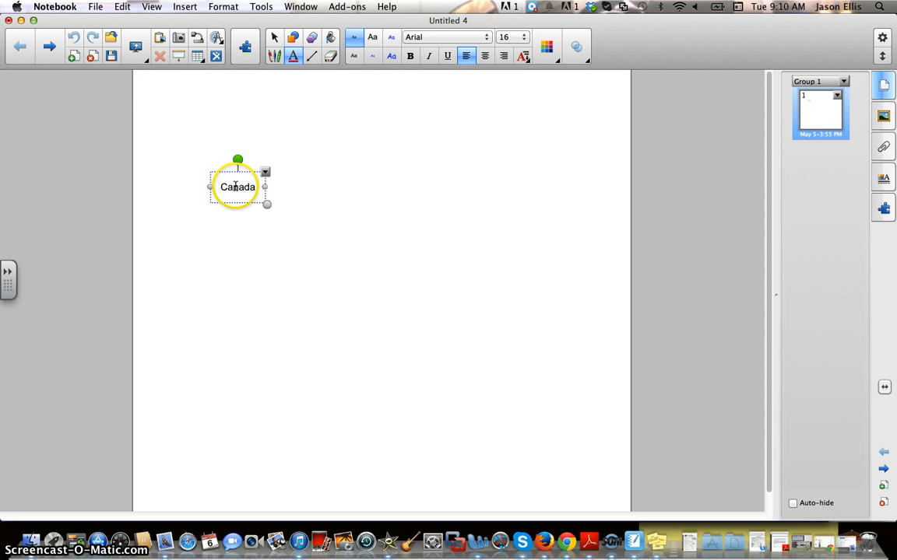
pyautogui.click(257, 187)
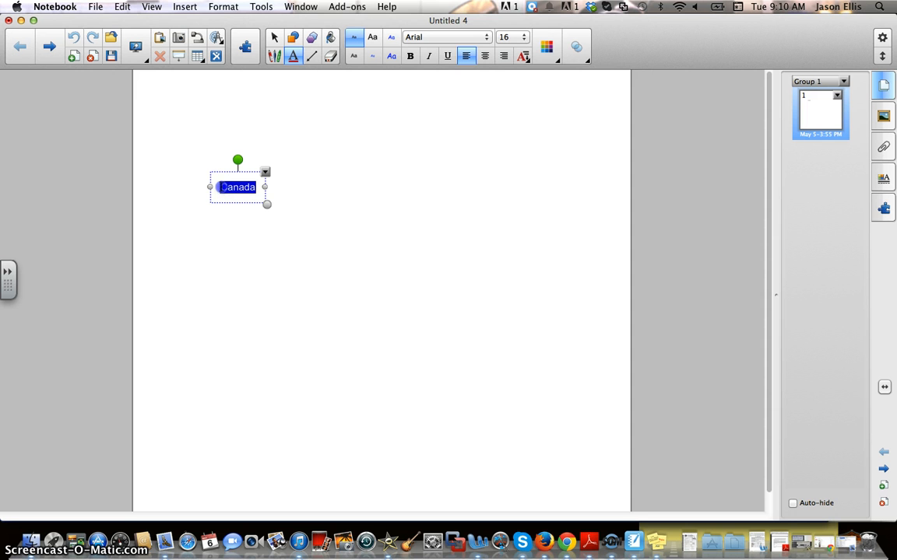
pyautogui.click(265, 172)
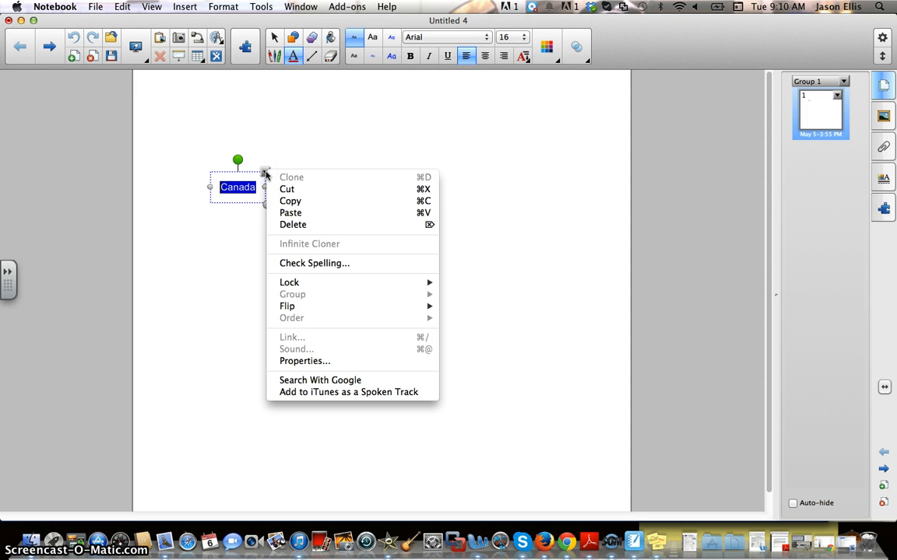
pyautogui.click(294, 201)
pyautogui.click(264, 240)
pyautogui.rightClick(230, 224)
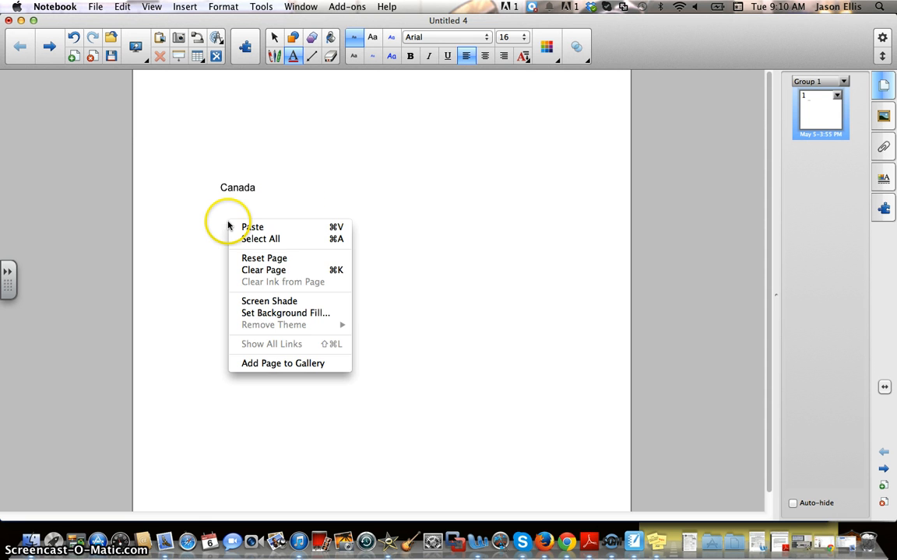
pyautogui.click(250, 227)
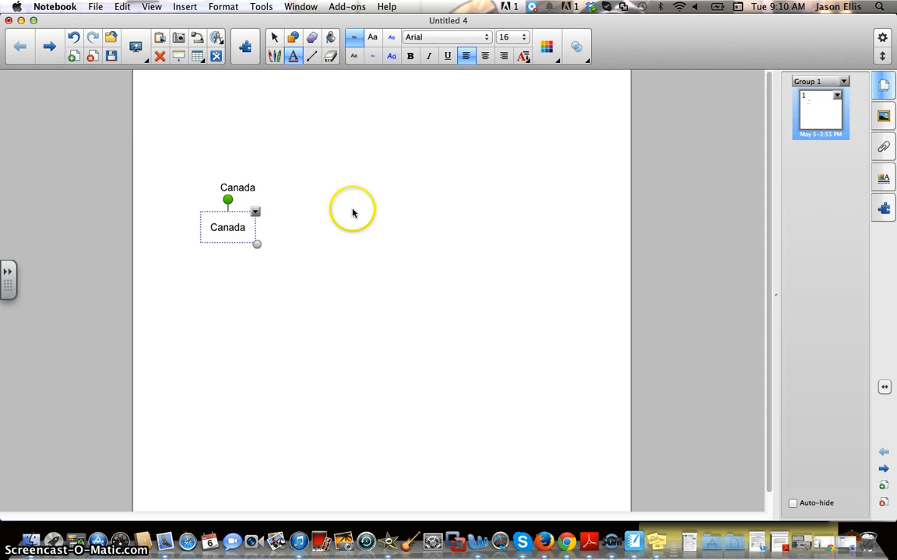
# Add the text label "USA" beside the two Canada labels and leave text entry.
pyautogui.click(308, 218)
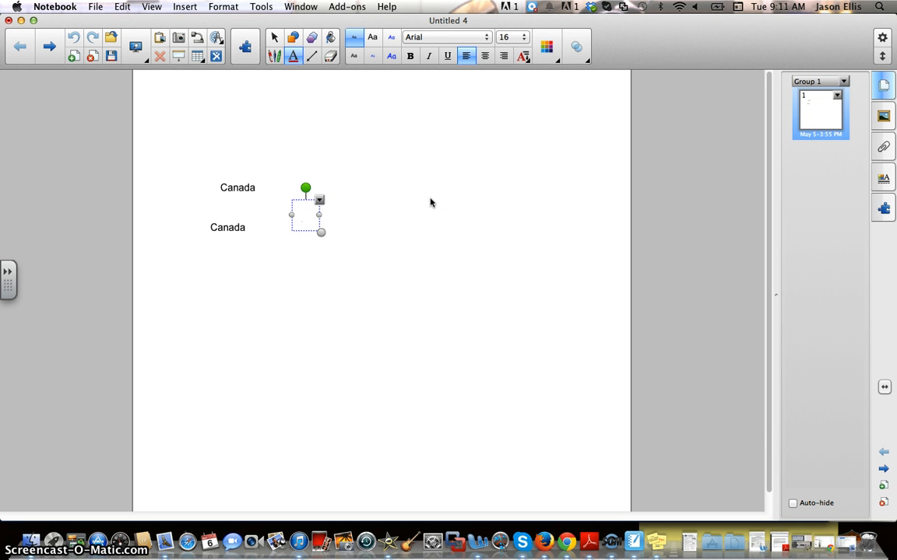
pyautogui.write('USA')
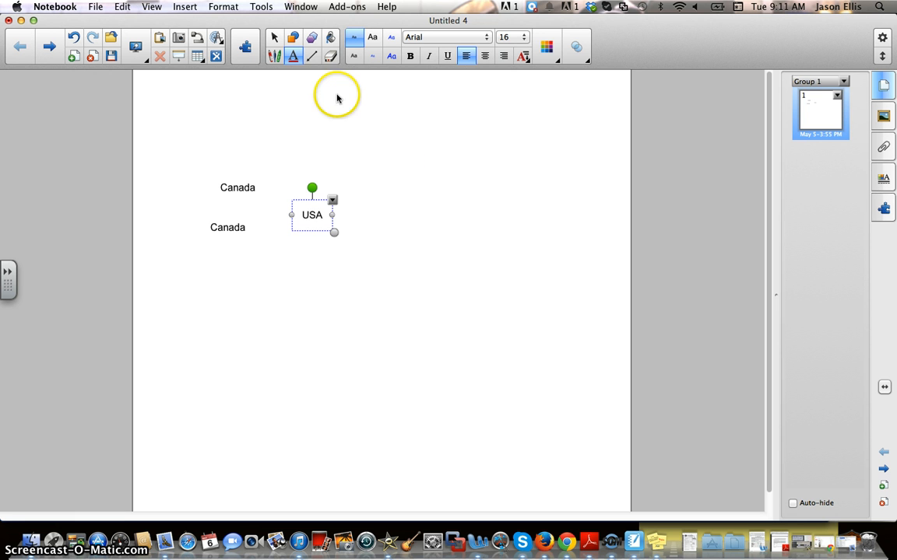
pyautogui.click(273, 36)
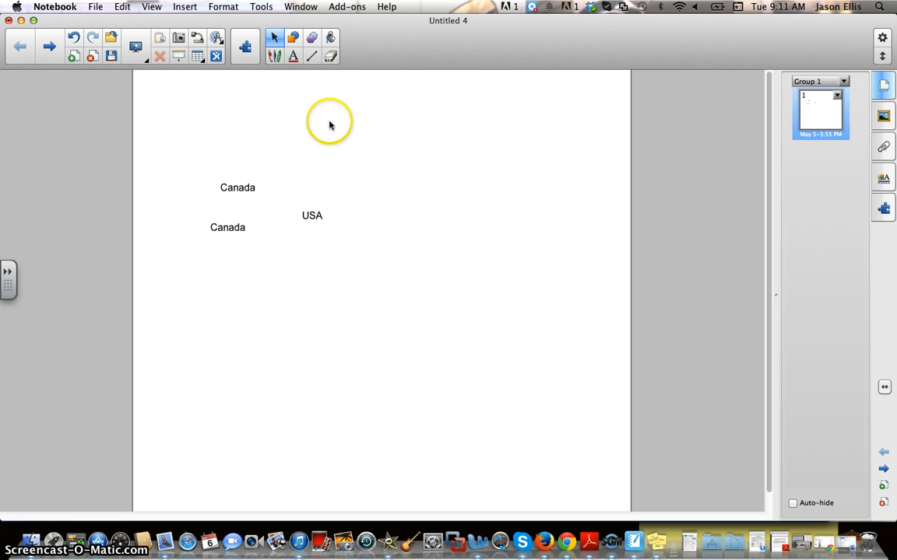
# Clone the USA label and place the copy just below the original.
pyautogui.click(314, 217)
pyautogui.click(332, 202)
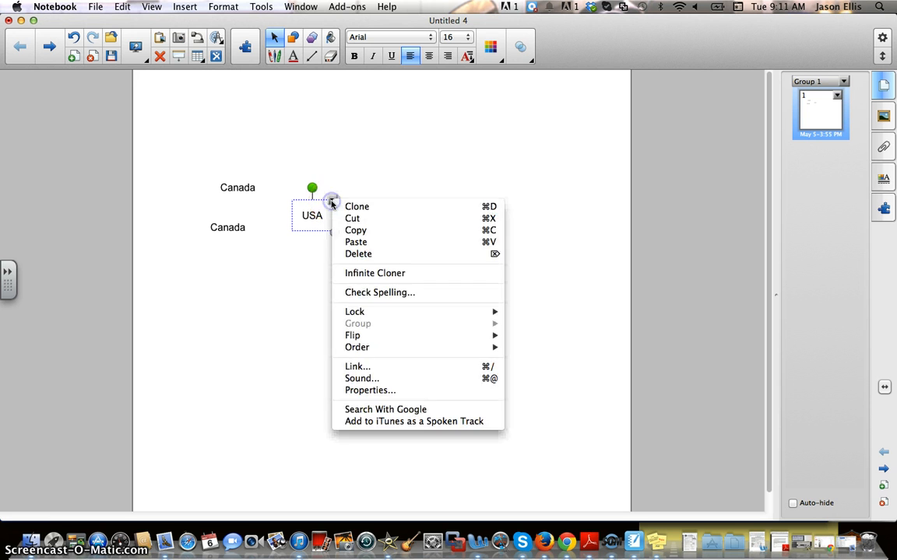
pyautogui.click(358, 206)
pyautogui.moveTo(334, 225); pyautogui.dragTo(320, 259)
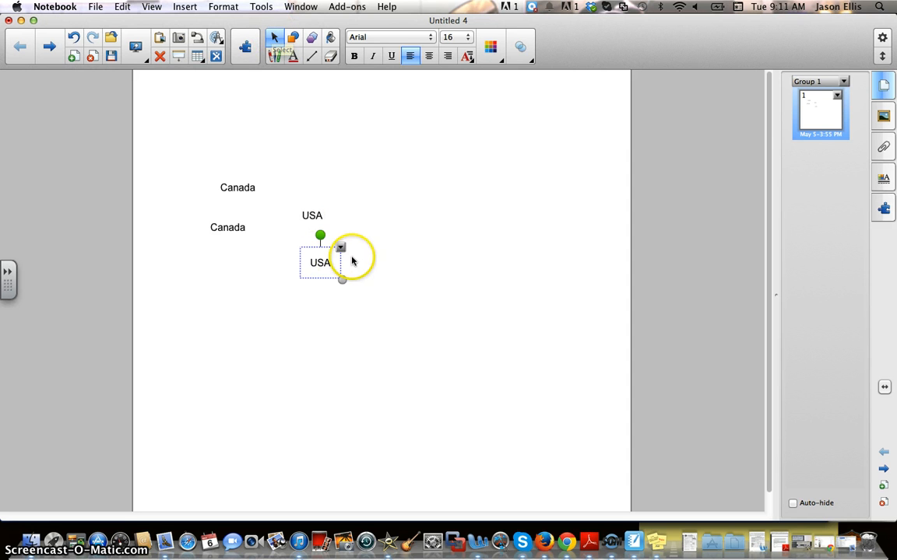
pyautogui.click(342, 249)
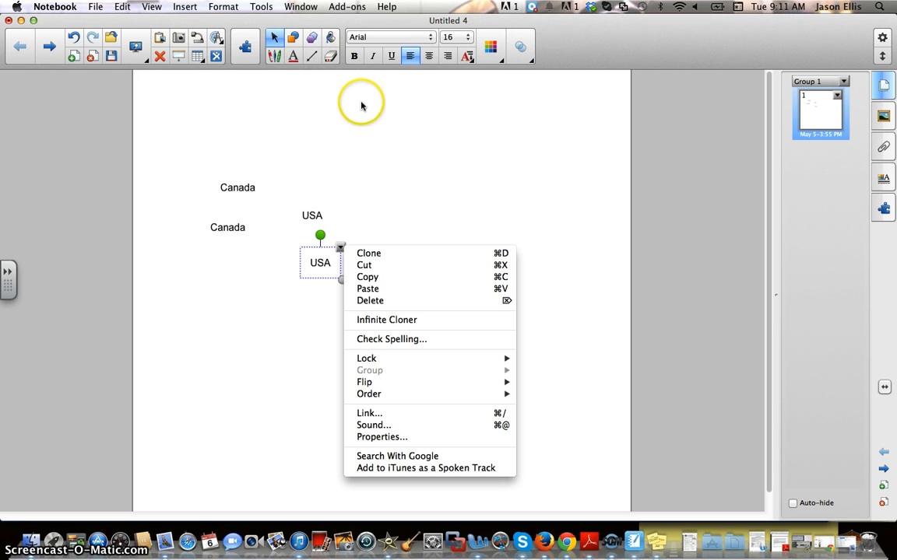
pyautogui.click(386, 98)
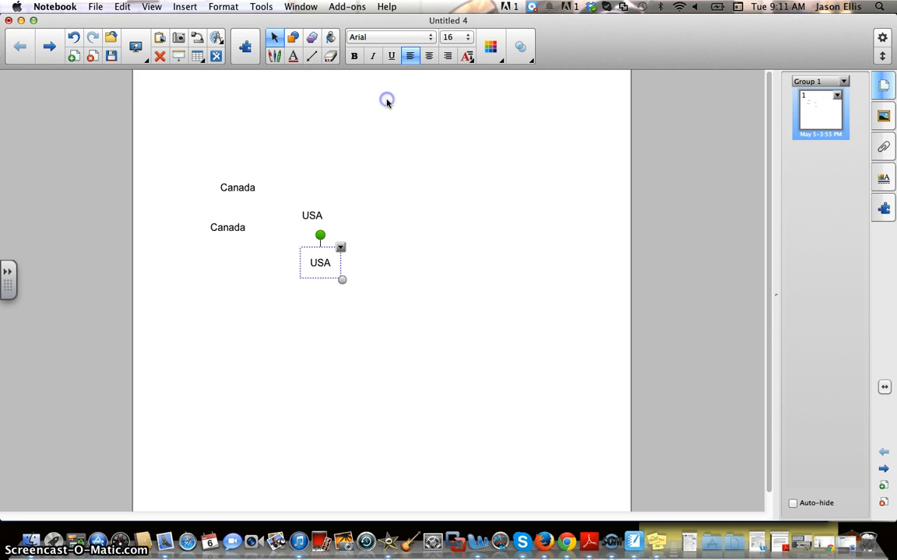
pyautogui.click(460, 221)
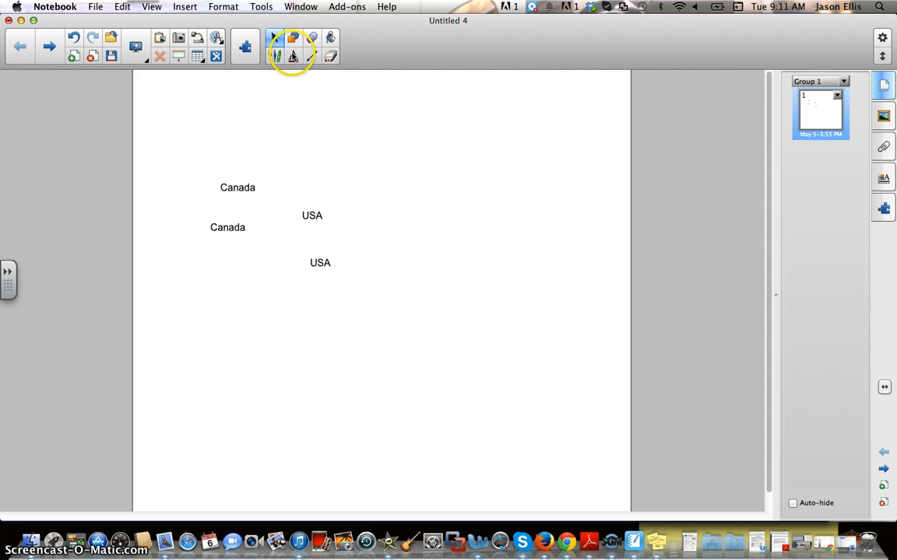
# Add the text label "Mexico" in the upper-right part of the page and leave text entry.
pyautogui.click(292, 56)
pyautogui.click(465, 179)
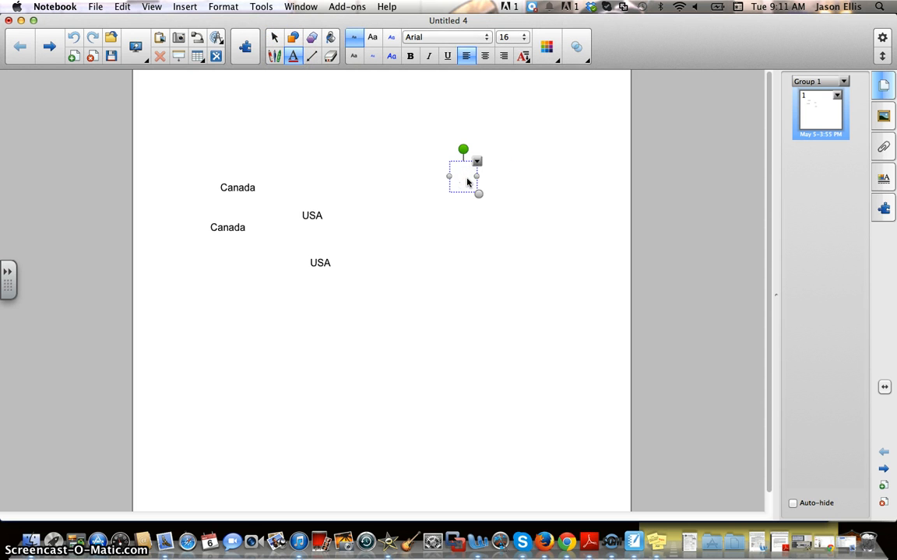
pyautogui.write('Mexico')
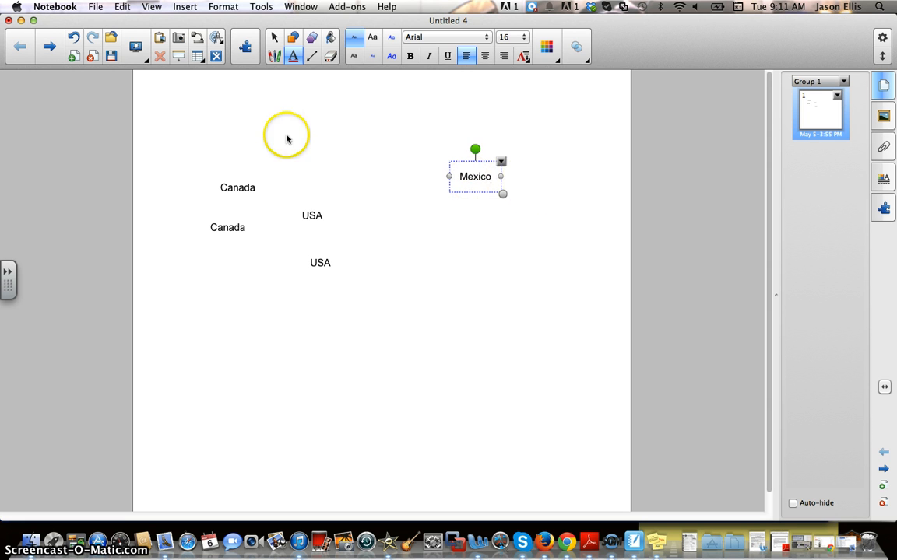
pyautogui.click(276, 38)
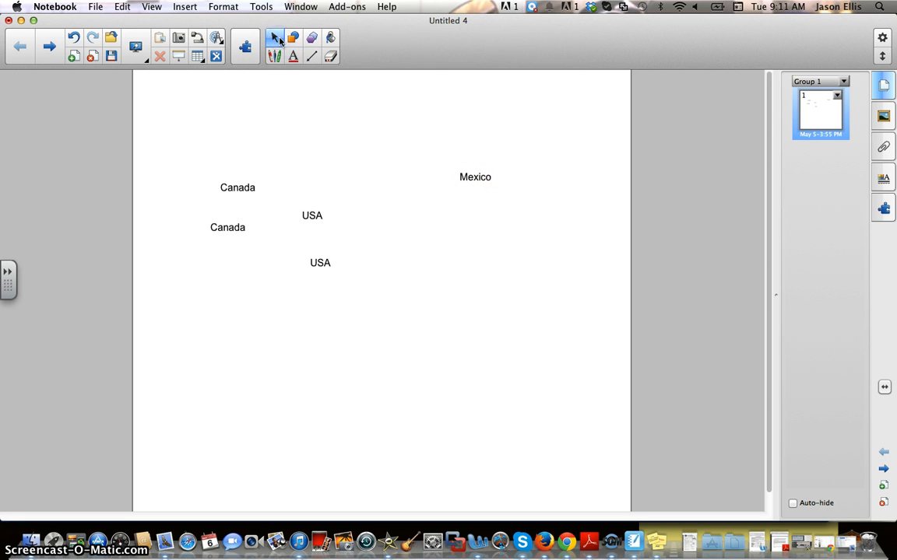
# Clone the Mexico label and move the copy well below the original, into the lower half of the page.
pyautogui.click(478, 179)
pyautogui.click(500, 164)
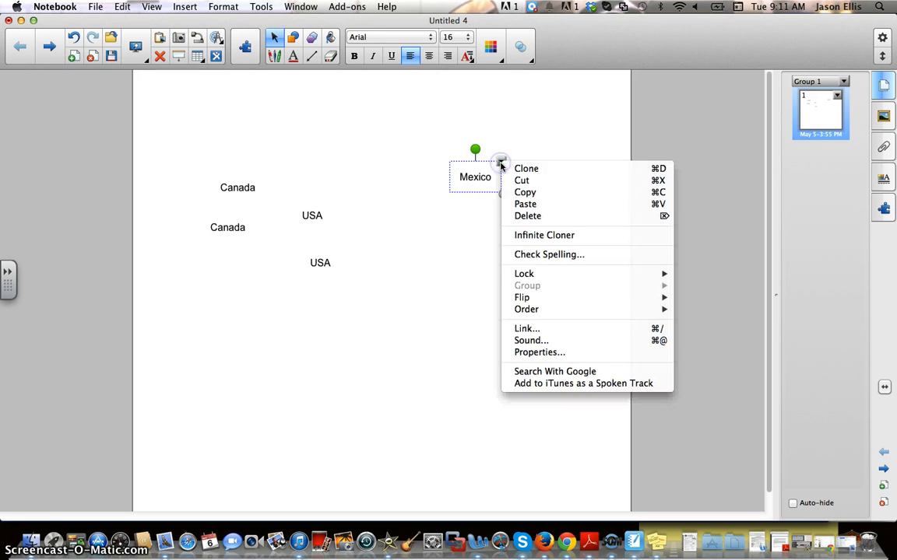
pyautogui.click(526, 169)
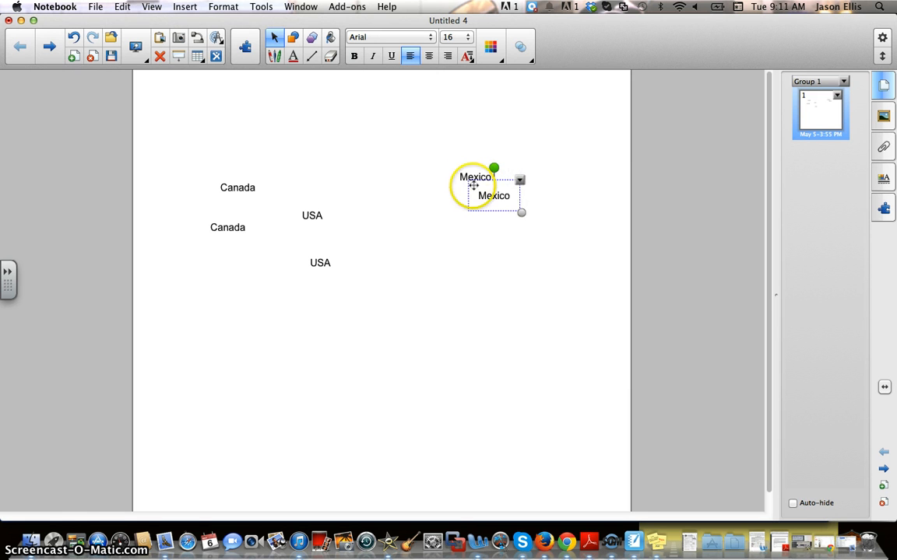
pyautogui.click(497, 199)
pyautogui.moveTo(495, 199); pyautogui.dragTo(495, 357)
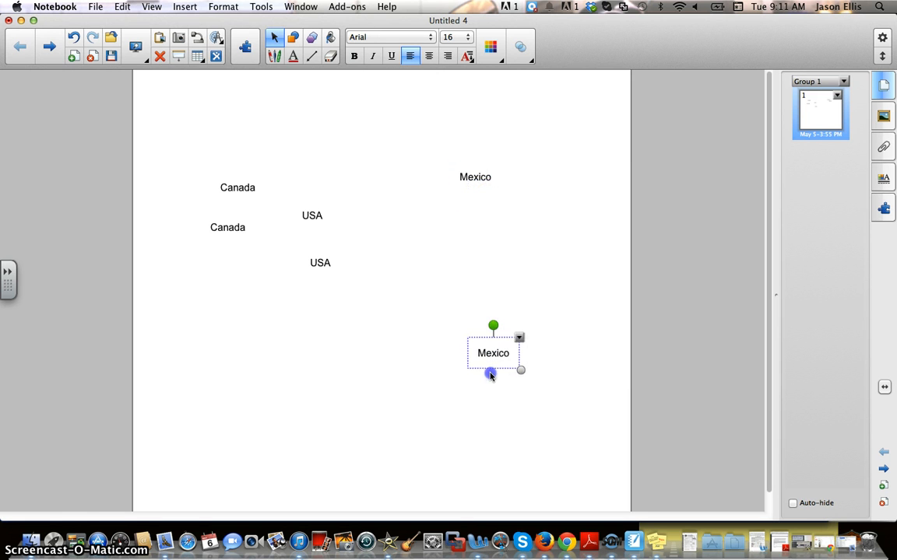
# Arrange the original Canada, USA and Mexico labels in a spaced row across the upper part of the page.
pyautogui.moveTo(234, 187); pyautogui.dragTo(211, 159)
pyautogui.moveTo(310, 215); pyautogui.dragTo(330, 199)
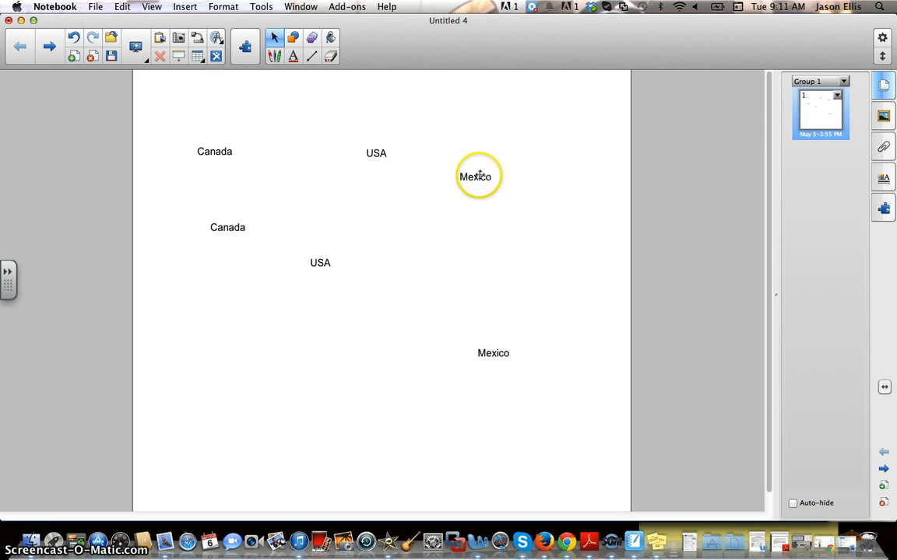
pyautogui.moveTo(481, 173); pyautogui.dragTo(481, 173)
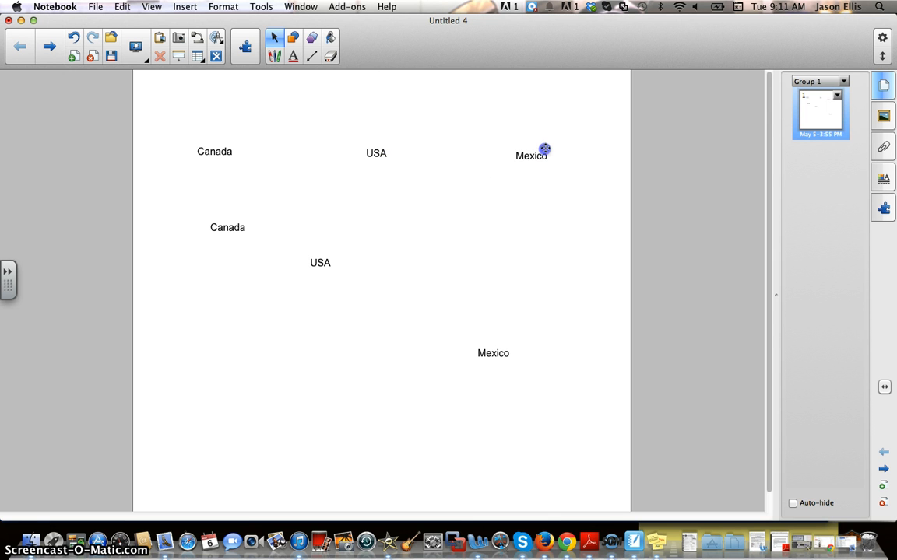
pyautogui.moveTo(547, 153); pyautogui.dragTo(547, 152)
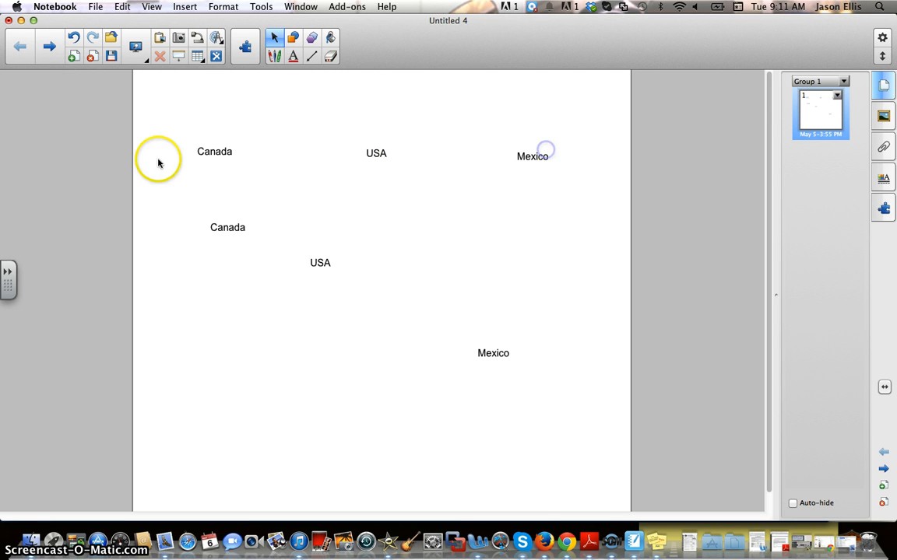
# Lock the upper Canada label with Lock in Place and test the lock by trying to move the label.
pyautogui.click(215, 151)
pyautogui.click(243, 137)
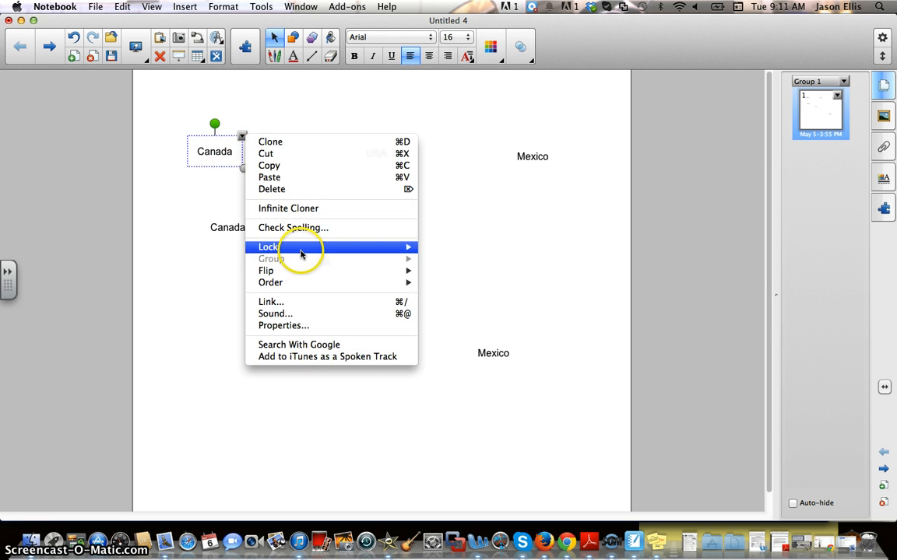
pyautogui.moveTo(300, 254)
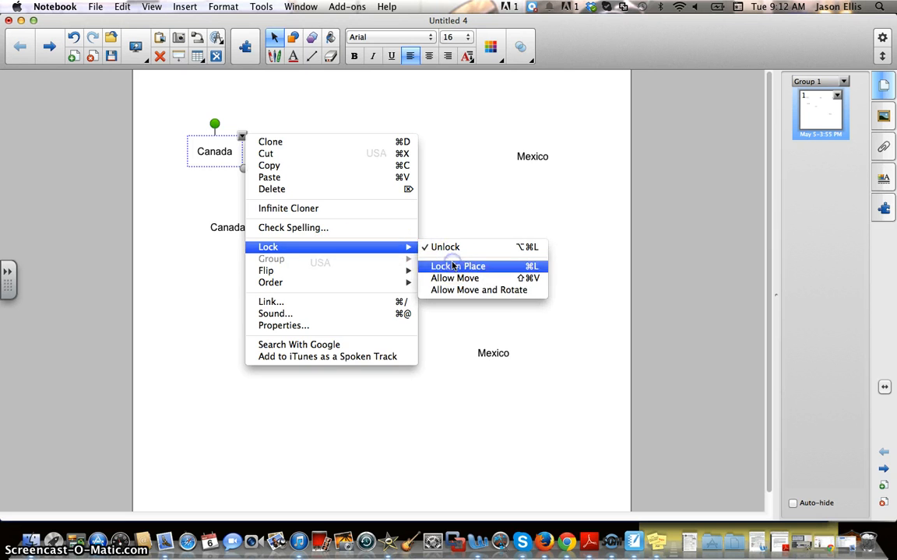
pyautogui.click(456, 266)
pyautogui.click(223, 151)
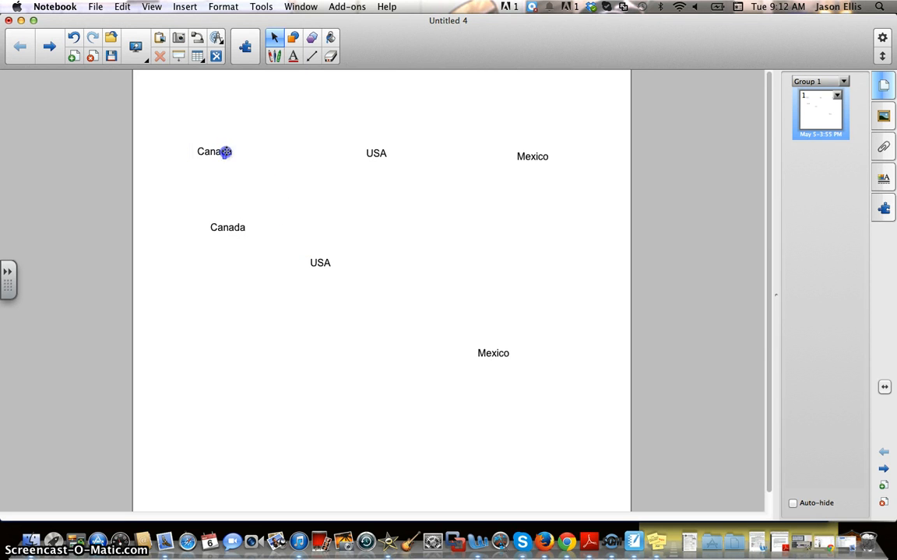
pyautogui.moveTo(269, 152); pyautogui.dragTo(219, 154)
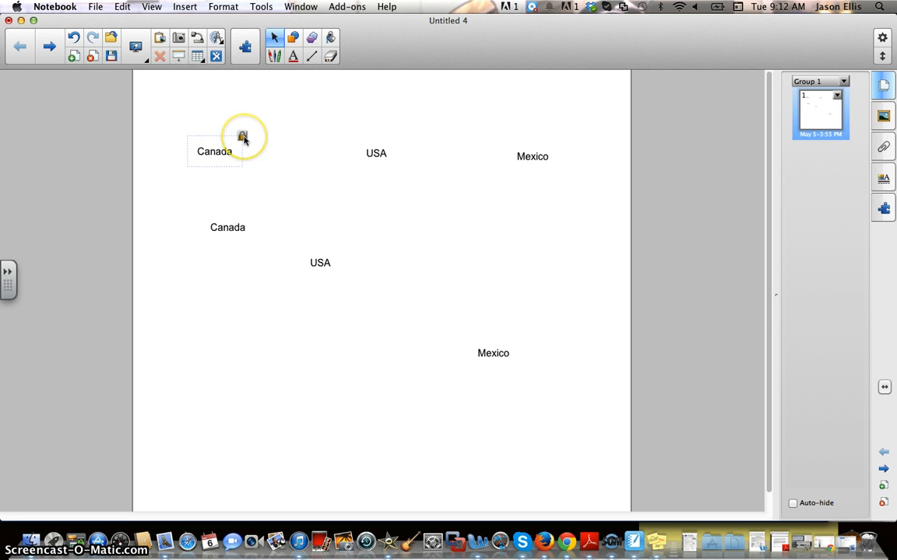
# Lock the upper USA label with Lock In Place.
pyautogui.click(375, 152)
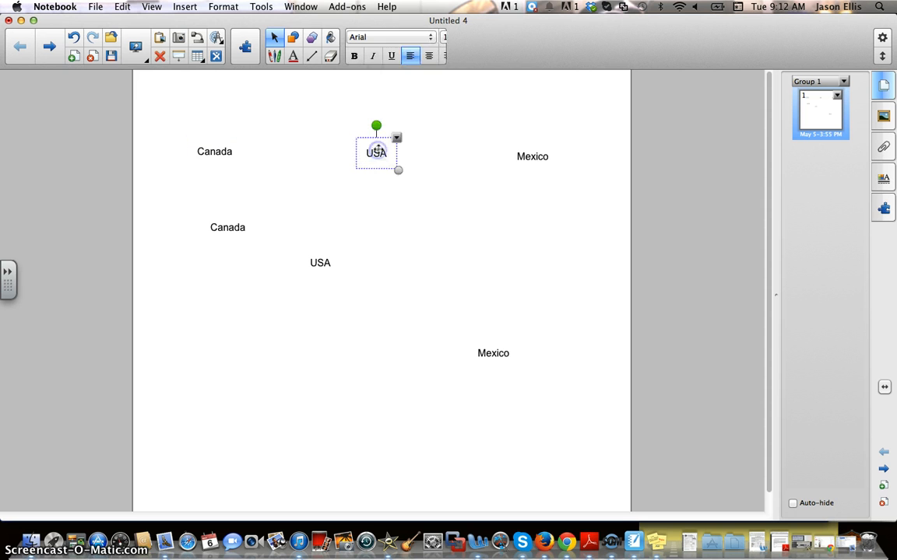
pyautogui.click(396, 139)
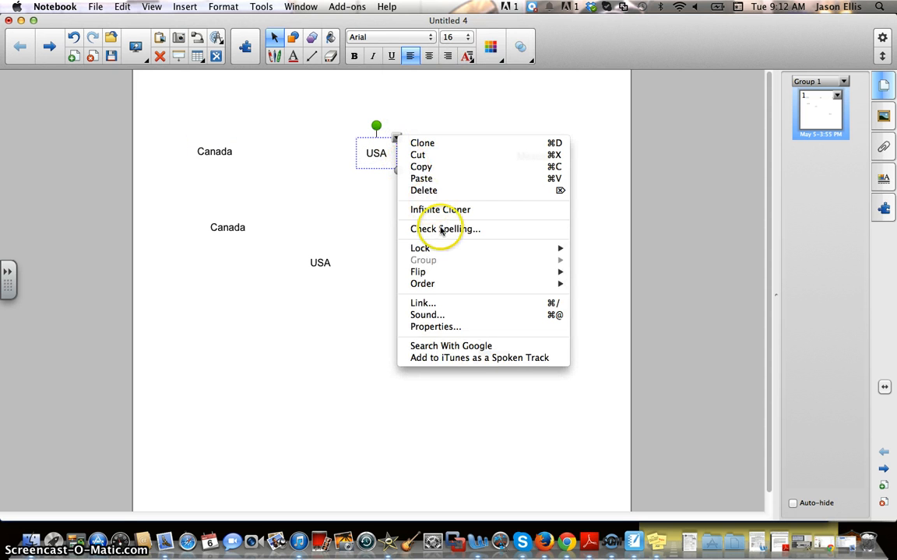
pyautogui.moveTo(450, 246)
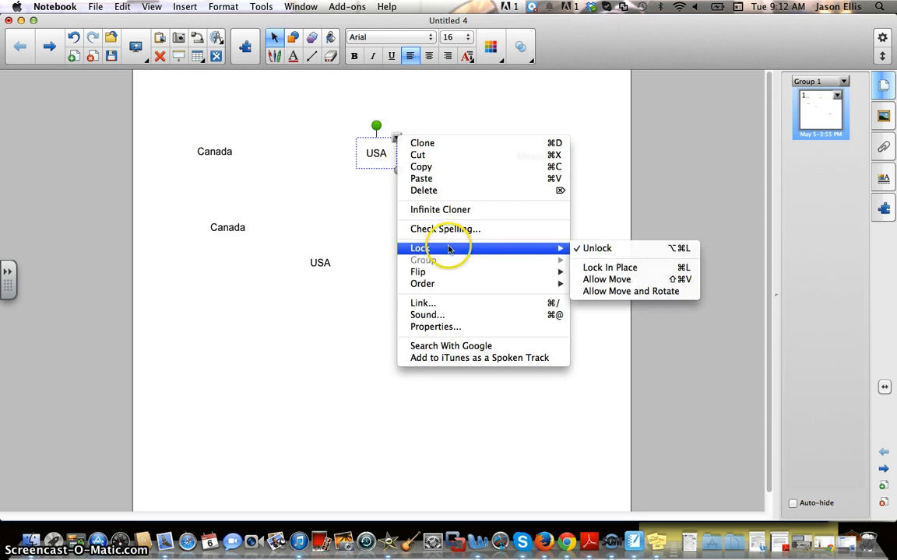
pyautogui.click(601, 269)
# Lock the upper Mexico label with Lock In Place and deselect it.
pyautogui.click(537, 155)
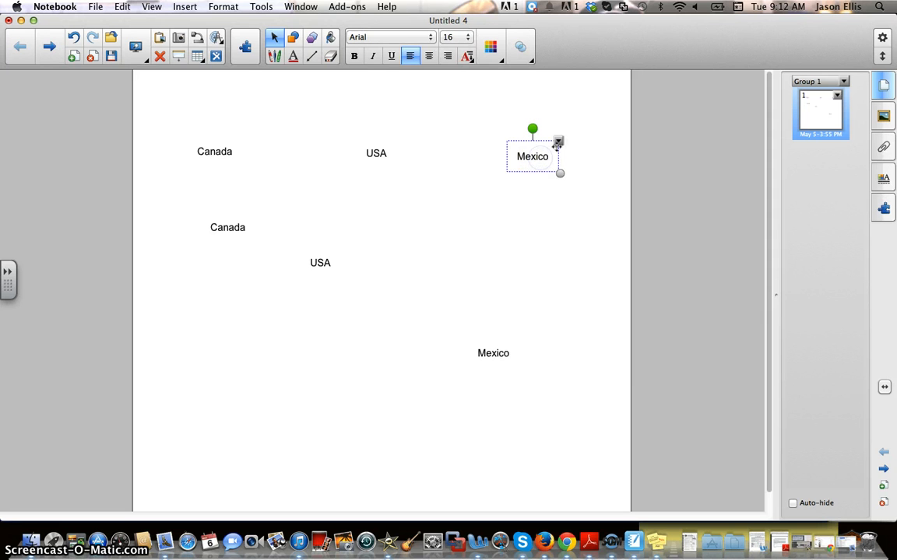
pyautogui.click(558, 141)
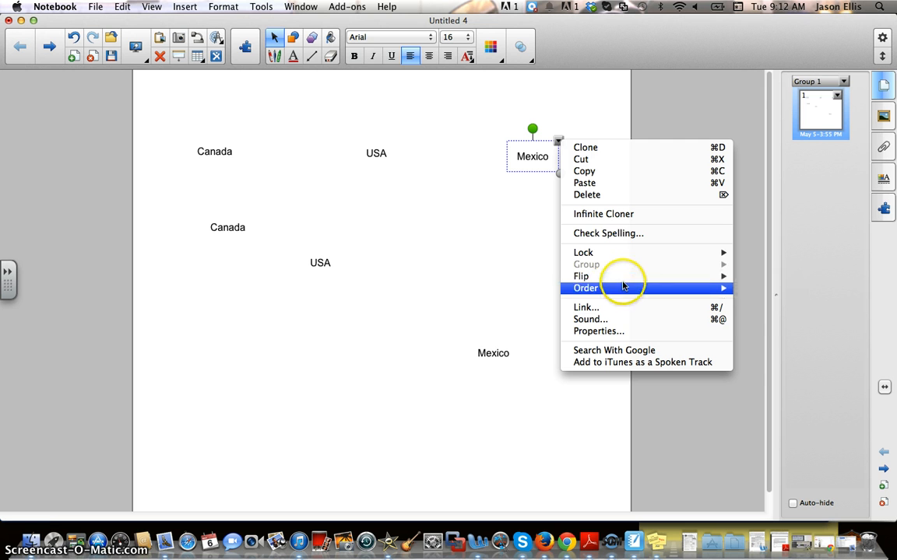
pyautogui.moveTo(615, 253)
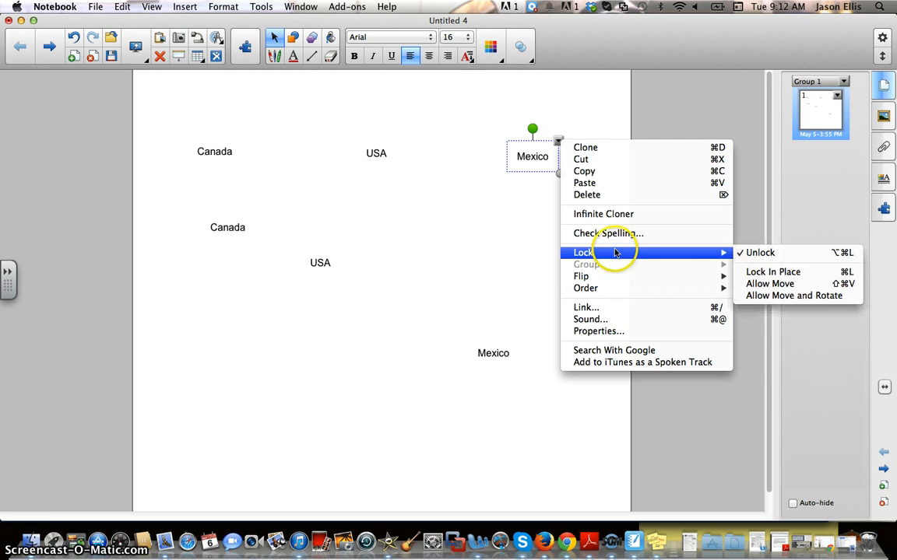
pyautogui.click(790, 273)
pyautogui.click(438, 241)
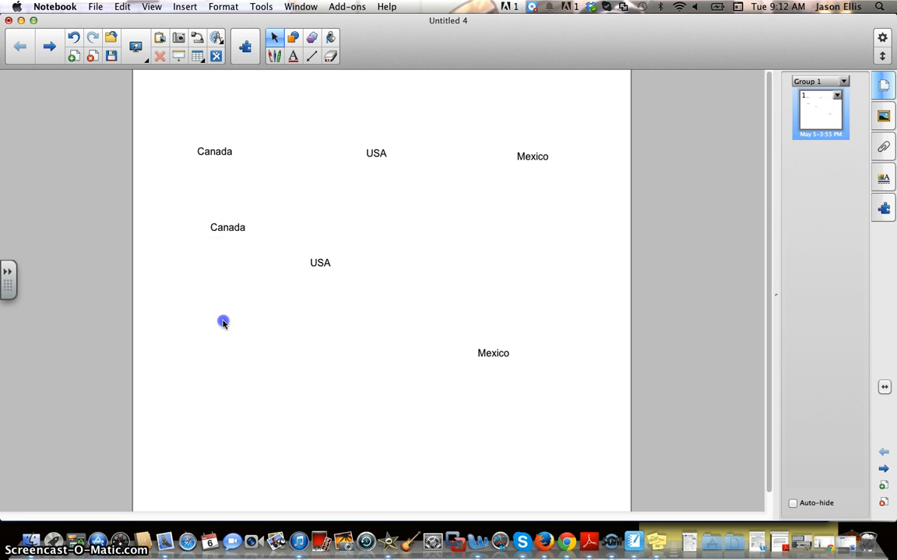
# Spread the unlocked Canada, USA and Mexico copies in a rough row across the lower half of the page.
pyautogui.moveTo(315, 263); pyautogui.dragTo(403, 360)
pyautogui.moveTo(219, 335); pyautogui.dragTo(216, 343)
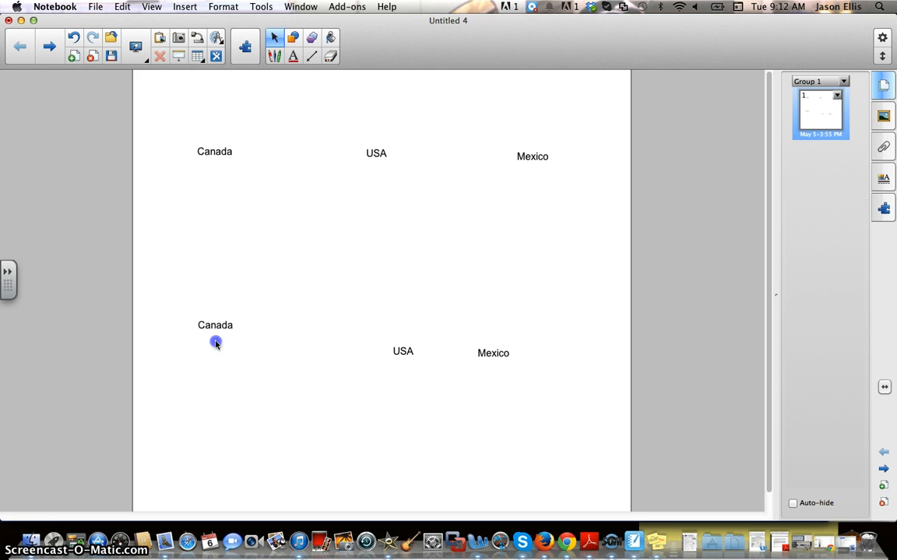
pyautogui.click(486, 354)
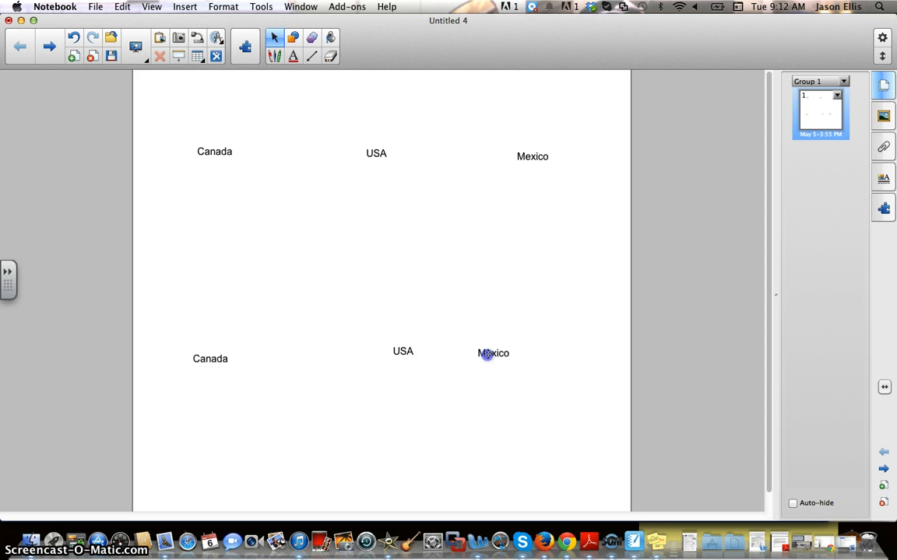
pyautogui.moveTo(543, 391); pyautogui.dragTo(555, 390)
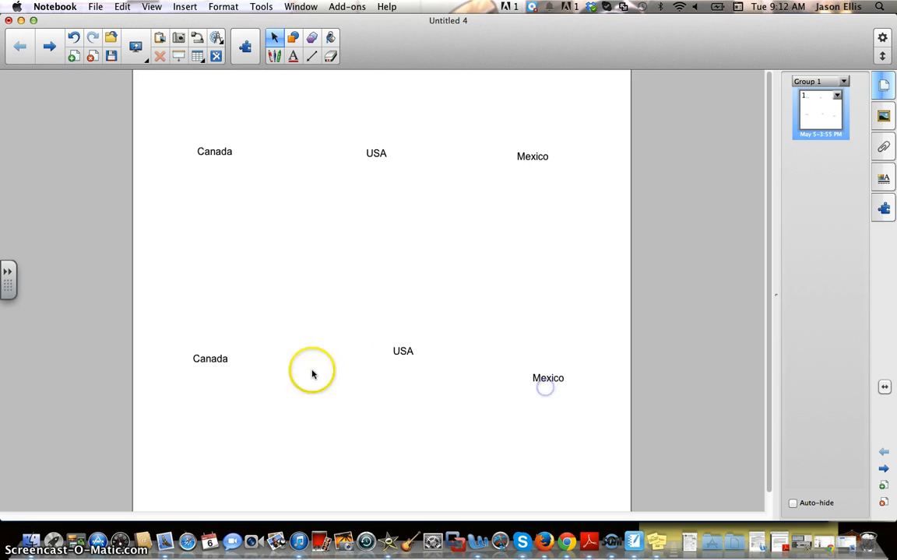
# Search the Gallery for "flags", open the related Flags folder and expand its pictures.
pyautogui.click(880, 116)
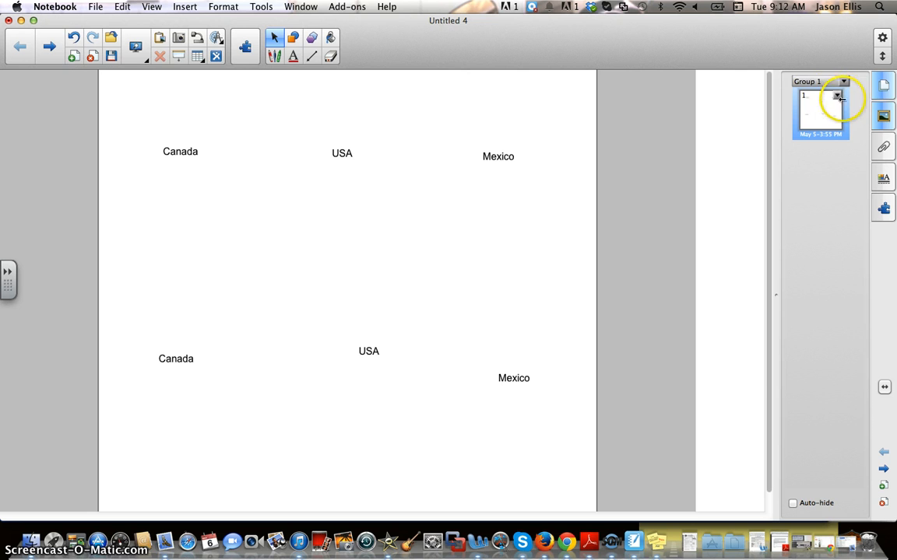
pyautogui.click(772, 81)
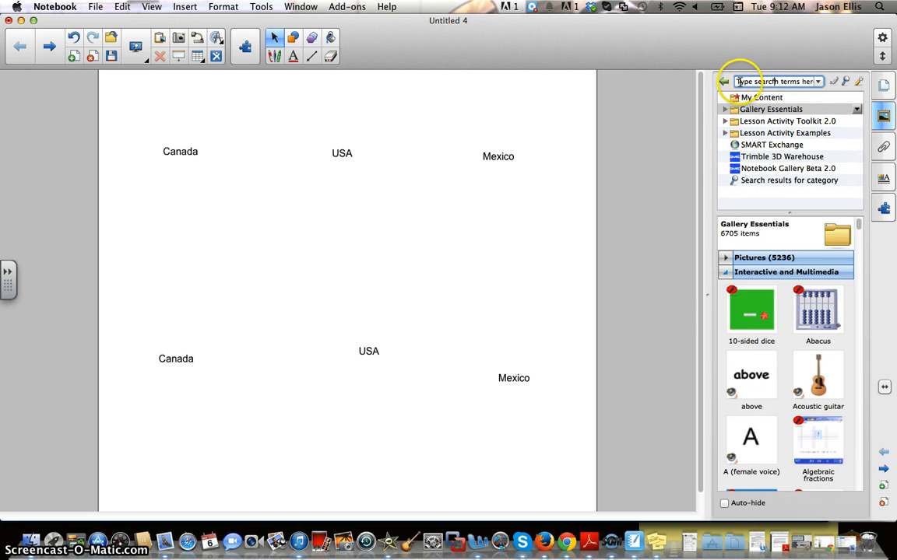
pyautogui.moveTo(736, 81); pyautogui.dragTo(816, 81)
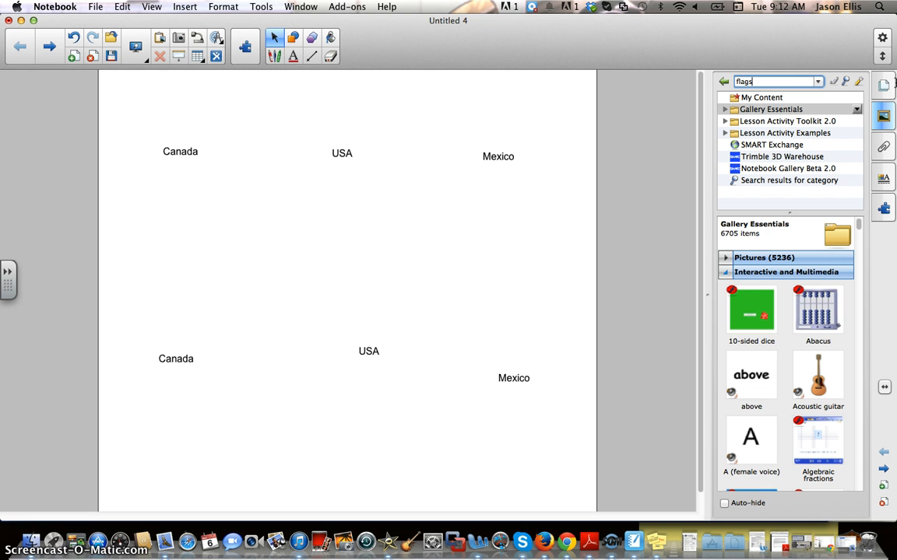
pyautogui.press('Return')
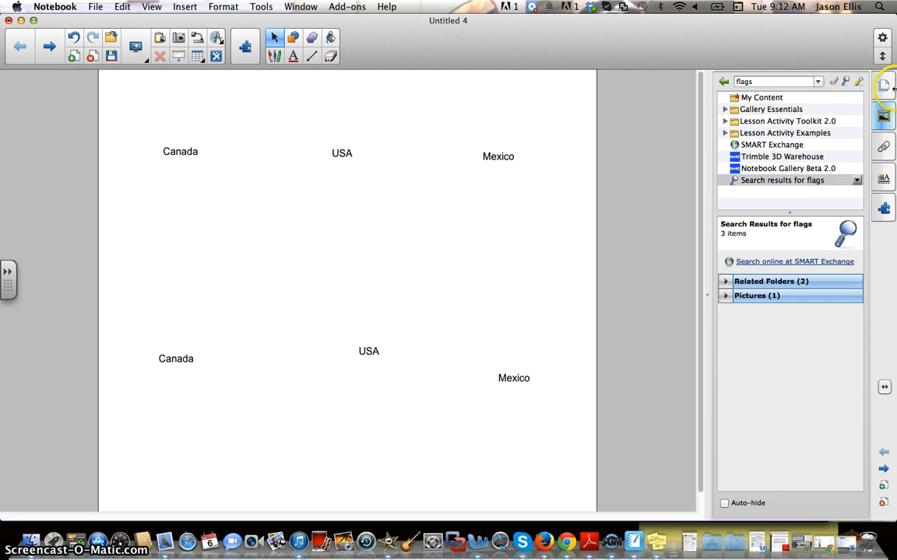
pyautogui.click(724, 282)
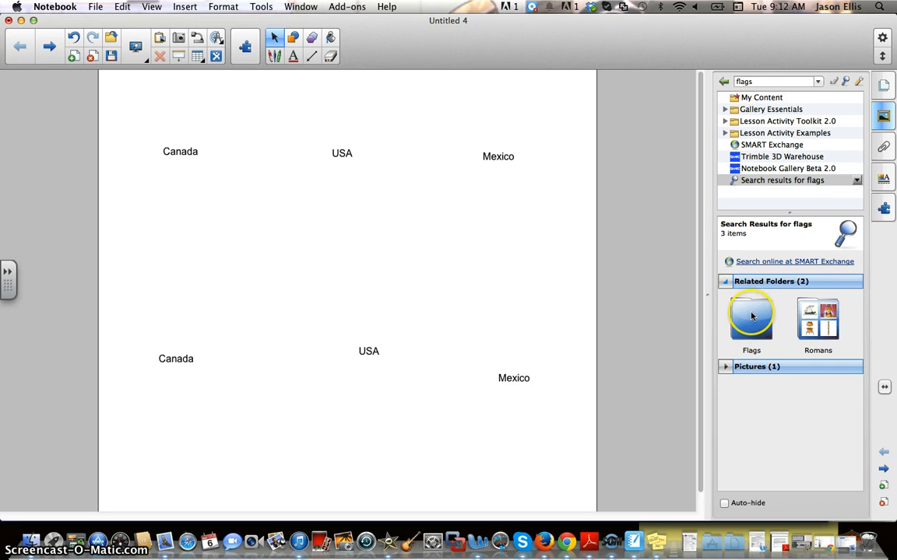
pyautogui.doubleClick(751, 315)
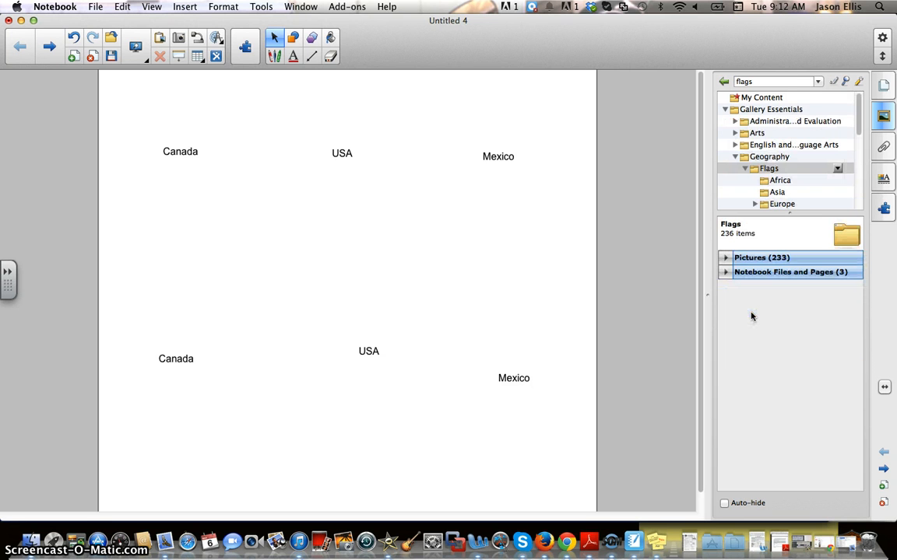
pyautogui.click(723, 262)
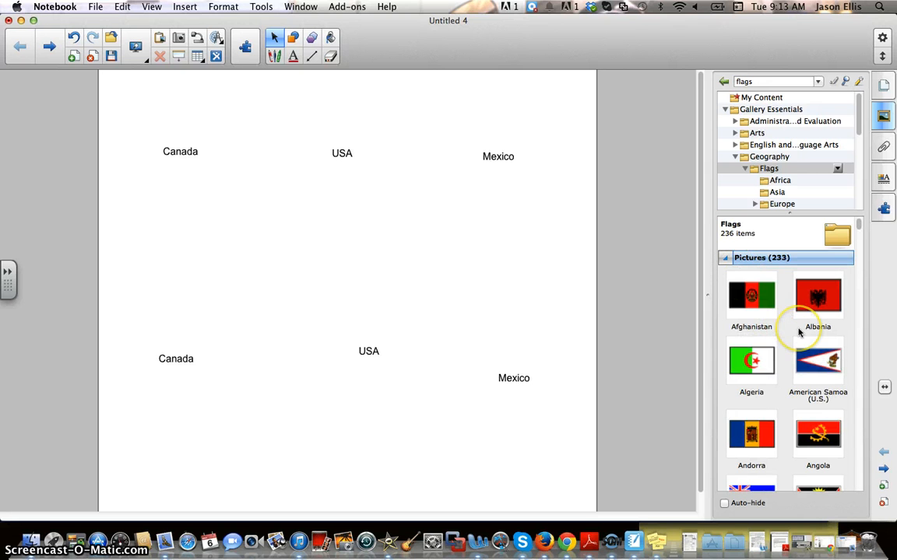
# Add the Canada flag from the Flags pictures and fit it over the upper Canada label so the text is covered.
pyautogui.scroll(-2, 798, 332)
pyautogui.scroll(-5, 799, 332)
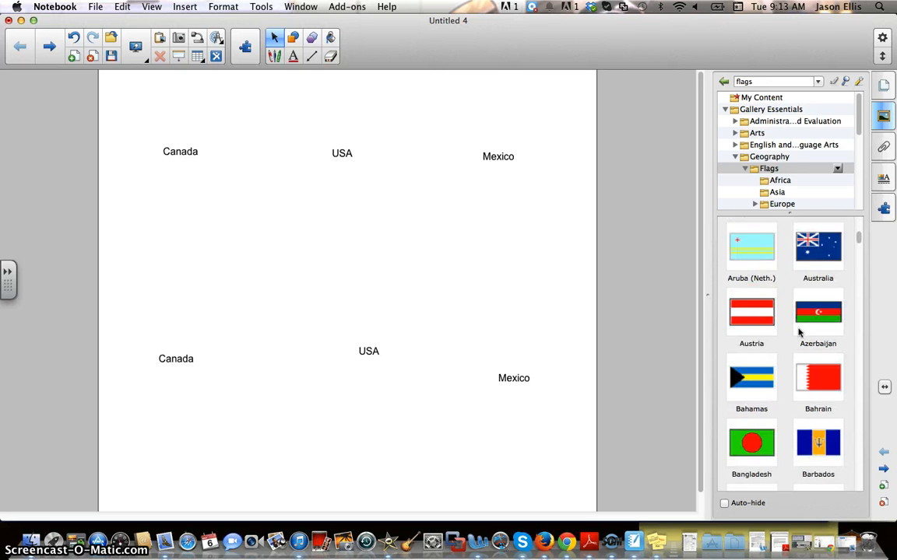
pyautogui.scroll(-7, 799, 333)
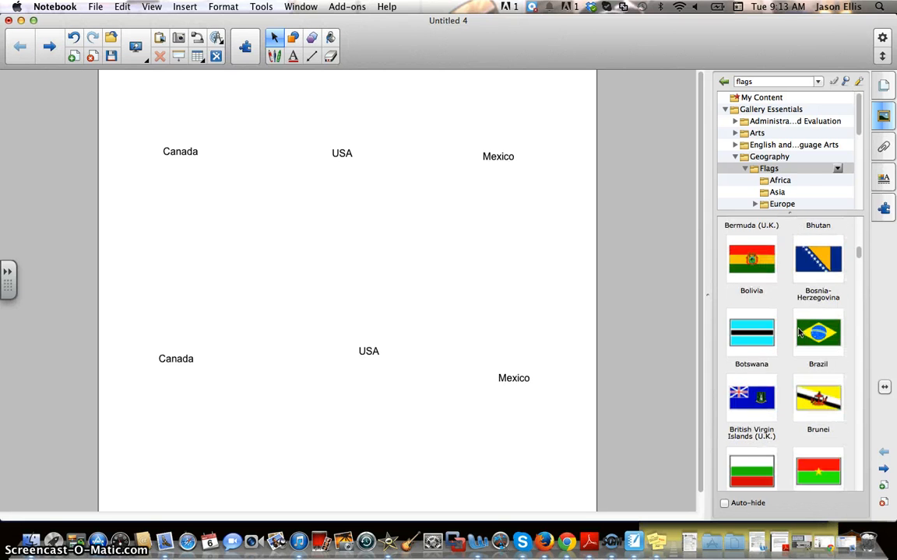
pyautogui.scroll(-3, 798, 332)
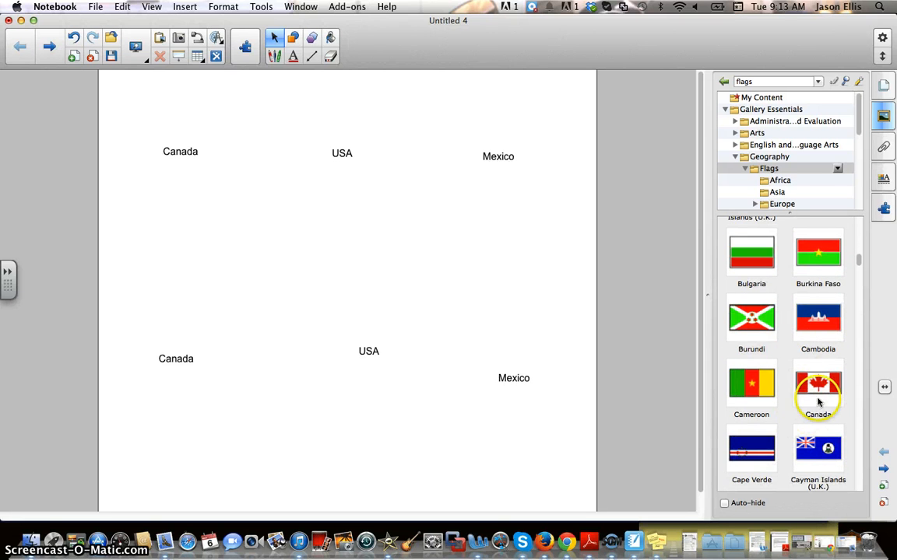
pyautogui.moveTo(820, 392); pyautogui.dragTo(204, 160)
pyautogui.moveTo(292, 204); pyautogui.dragTo(218, 170)
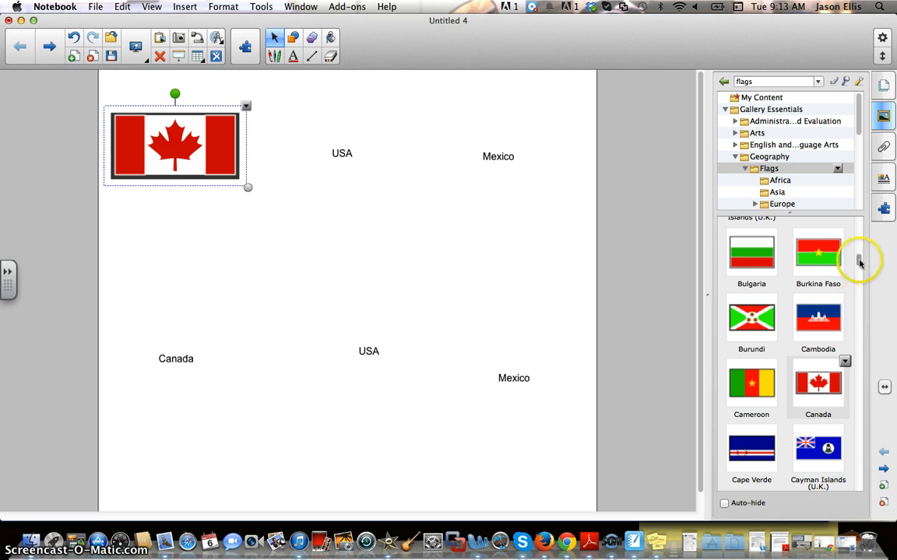
# Add the United States flag over the upper USA label and shrink it to about the Canadian flag's size.
pyautogui.moveTo(861, 447); pyautogui.dragTo(867, 472)
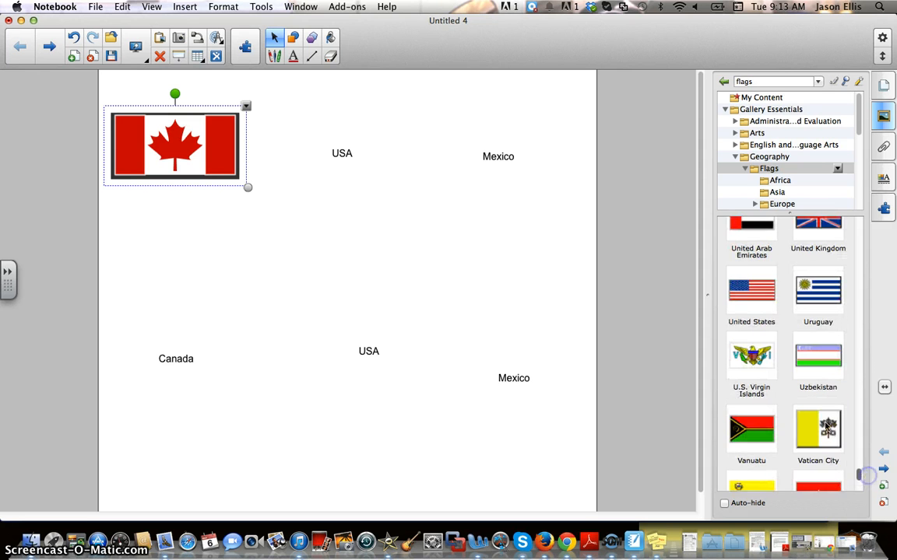
pyautogui.moveTo(752, 305); pyautogui.dragTo(342, 139)
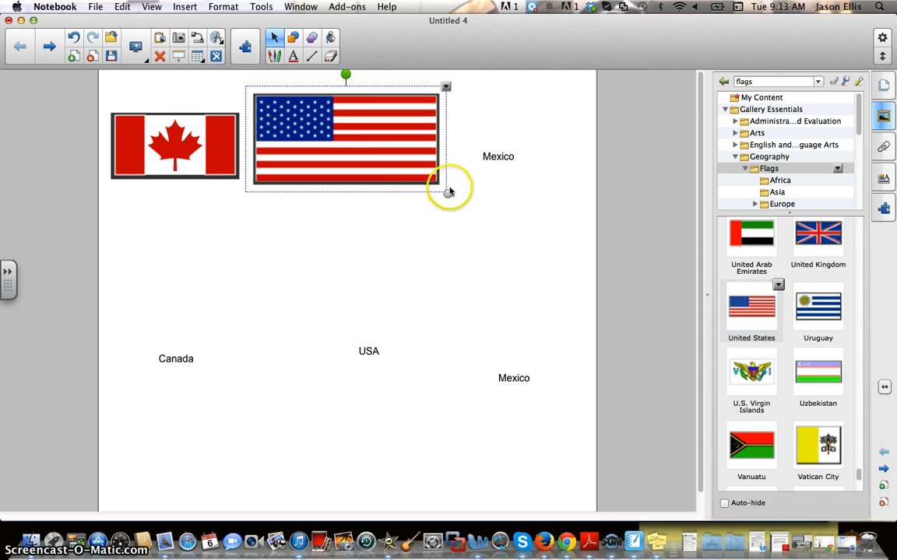
pyautogui.moveTo(448, 192); pyautogui.dragTo(404, 189)
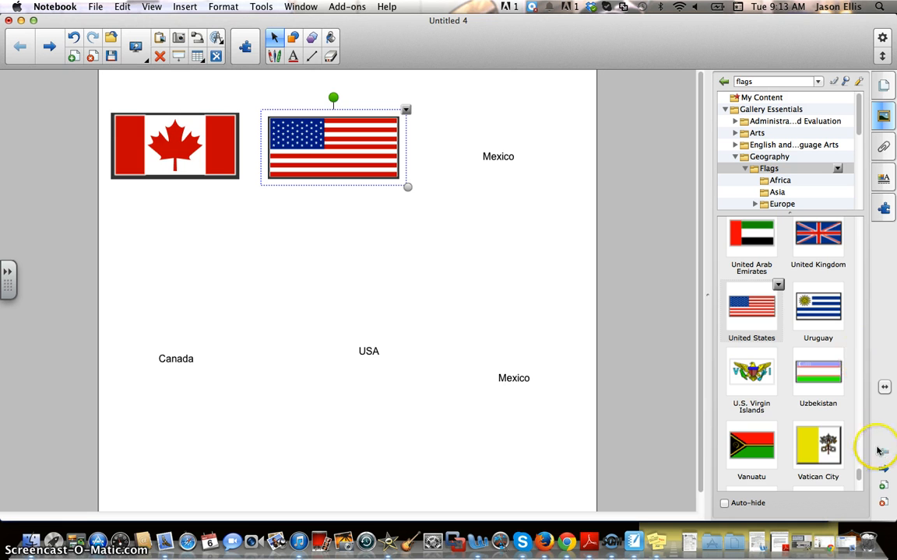
# Add the Mexico flag, position it over the upper Mexico label so the text is covered, and deselect it.
pyautogui.moveTo(860, 461); pyautogui.dragTo(533, 164)
pyautogui.moveTo(495, 130); pyautogui.dragTo(516, 156)
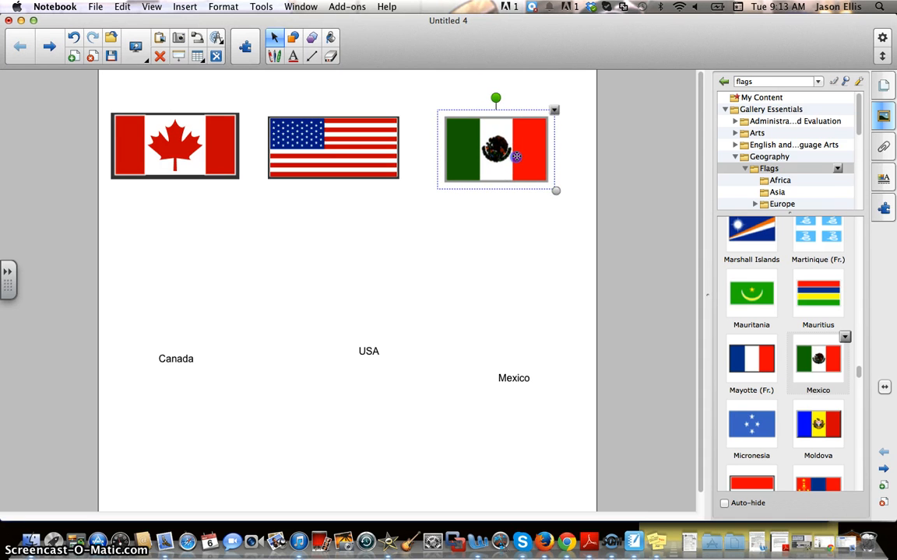
pyautogui.click(505, 298)
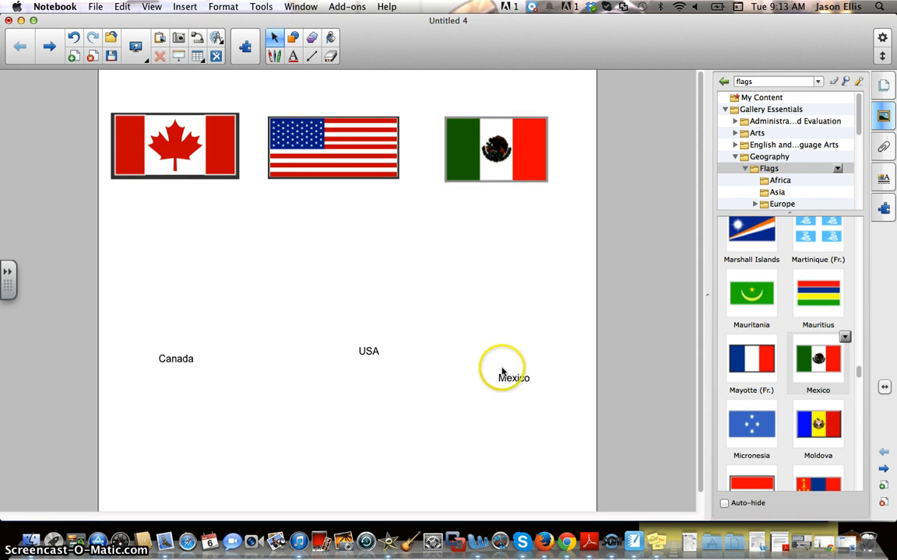
# Gather the loose labels in a central column below the flags, with Mexico above USA and Canada at the bottom.
pyautogui.moveTo(181, 355); pyautogui.dragTo(380, 405)
pyautogui.moveTo(368, 353); pyautogui.dragTo(369, 425)
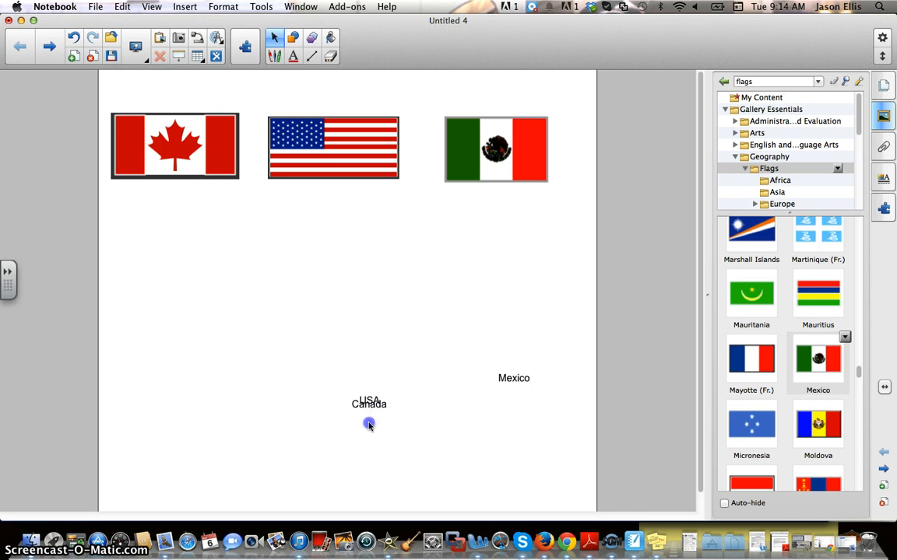
pyautogui.moveTo(512, 377); pyautogui.dragTo(360, 339)
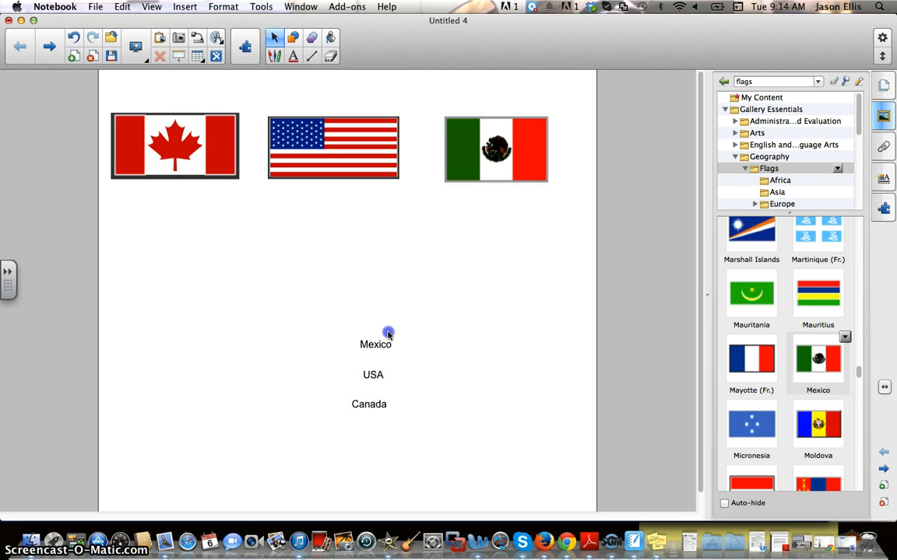
# Match the loose Canada, USA and Mexico labels to their flags by placing each one directly above its flag.
pyautogui.moveTo(387, 333); pyautogui.dragTo(185, 78)
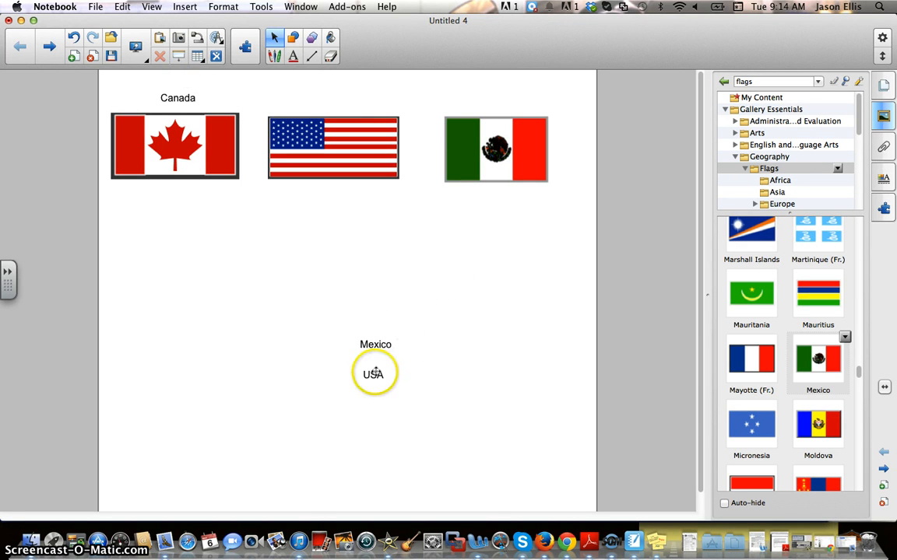
pyautogui.moveTo(375, 340); pyautogui.dragTo(375, 335)
pyautogui.moveTo(334, 89); pyautogui.dragTo(335, 75)
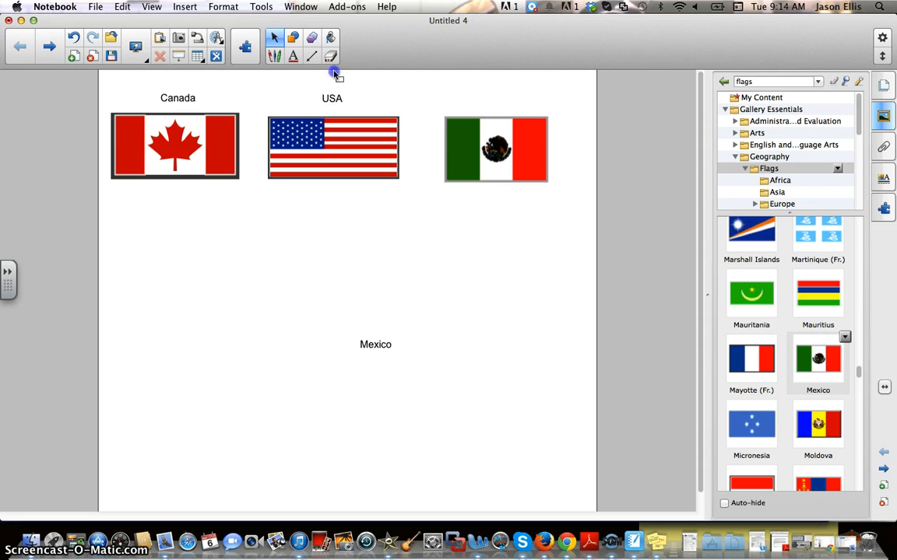
pyautogui.click(386, 344)
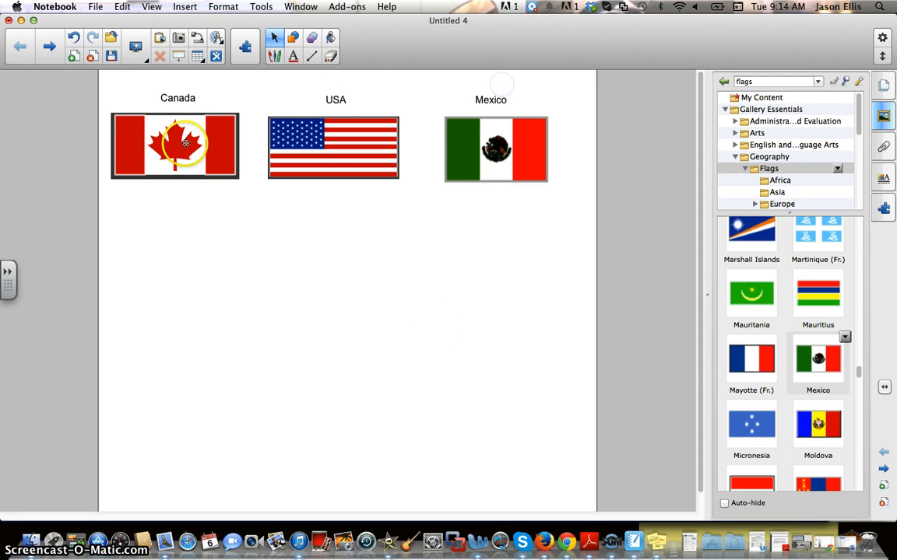
# Move the Canadian, American and Mexican flags down in a row to uncover the locked labels beneath them.
pyautogui.moveTo(180, 148); pyautogui.dragTo(190, 233)
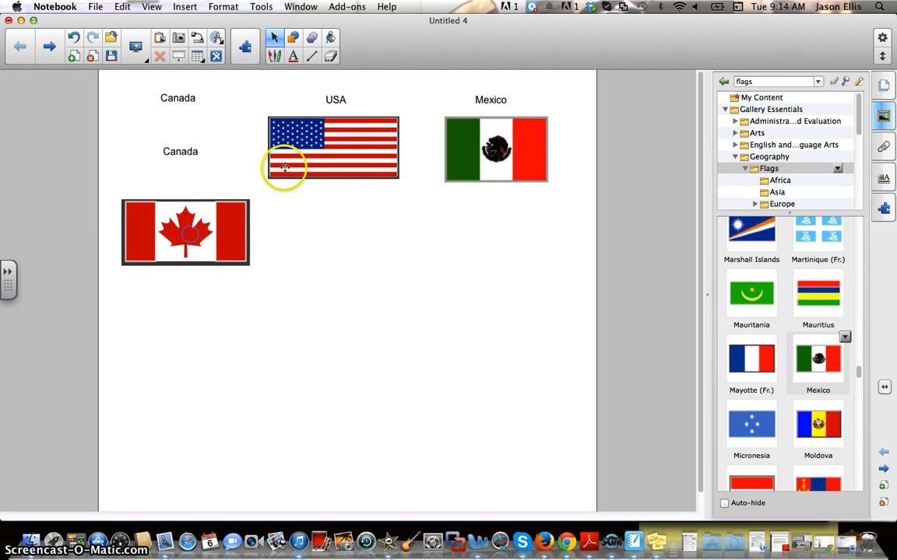
pyautogui.moveTo(341, 148); pyautogui.dragTo(348, 244)
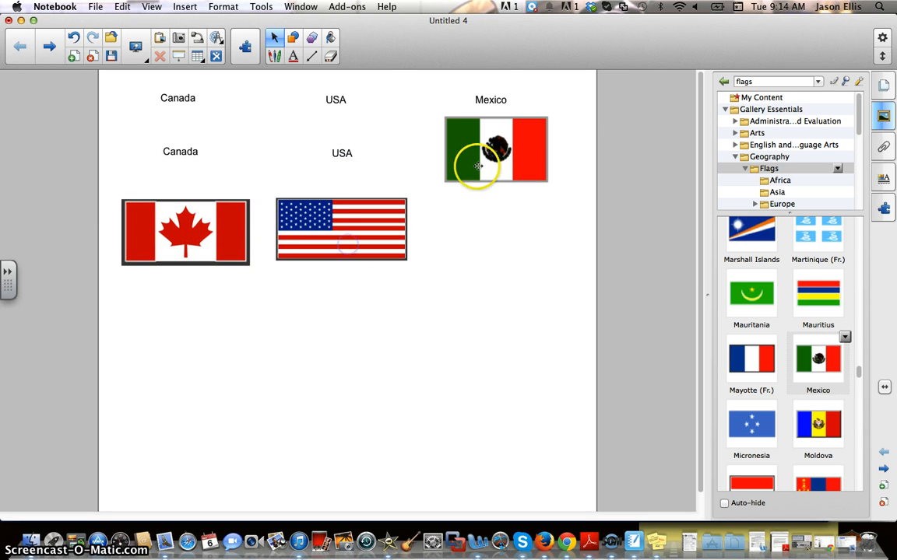
pyautogui.moveTo(474, 168); pyautogui.dragTo(484, 257)
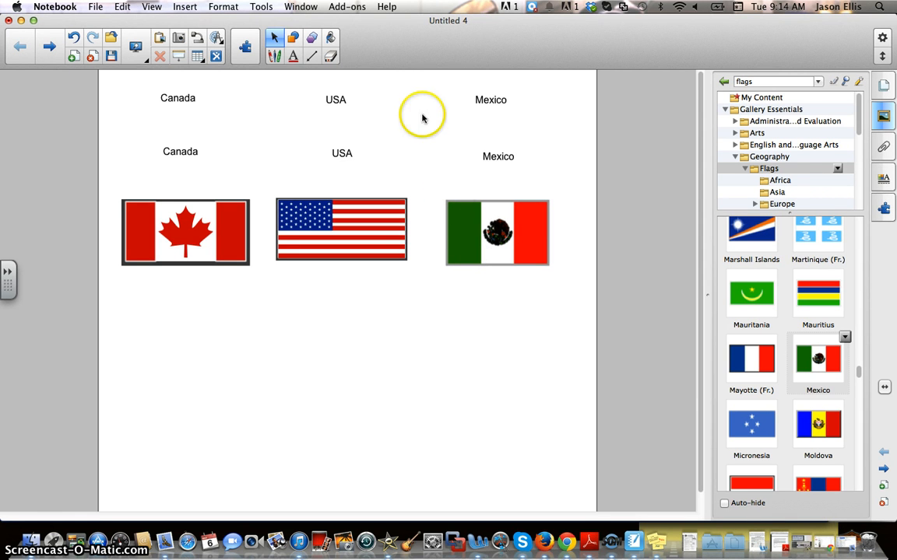
# Draw a check mark below each of the three flags using the Creative Pen with the yellow smiley-face style.
pyautogui.click(276, 56)
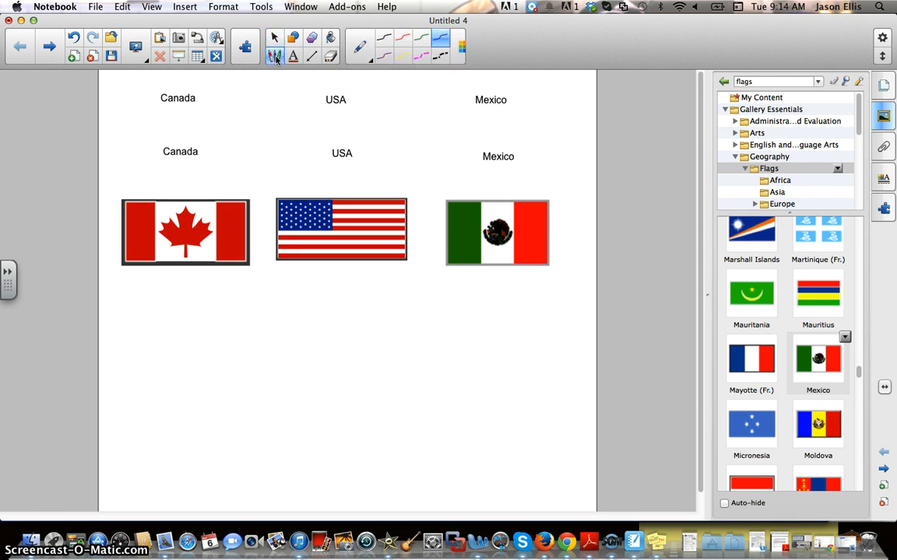
pyautogui.click(436, 36)
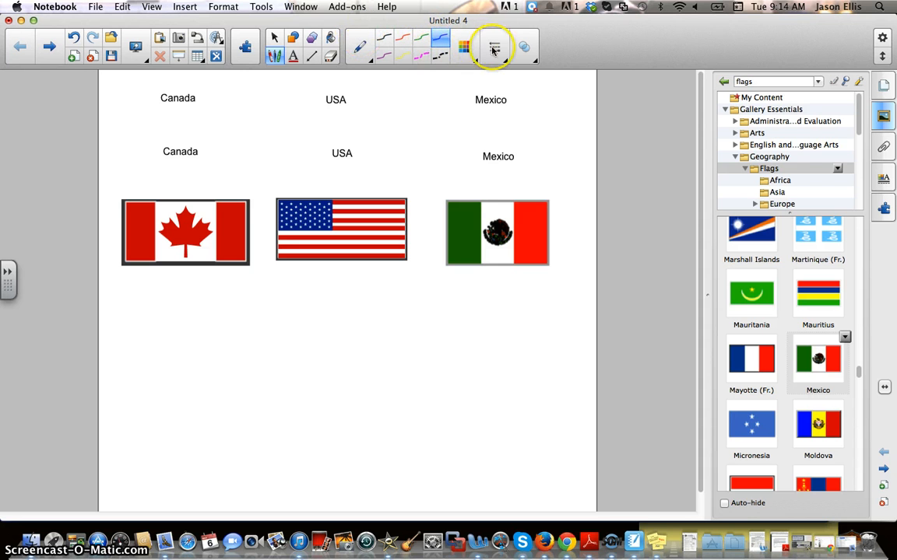
pyautogui.click(372, 61)
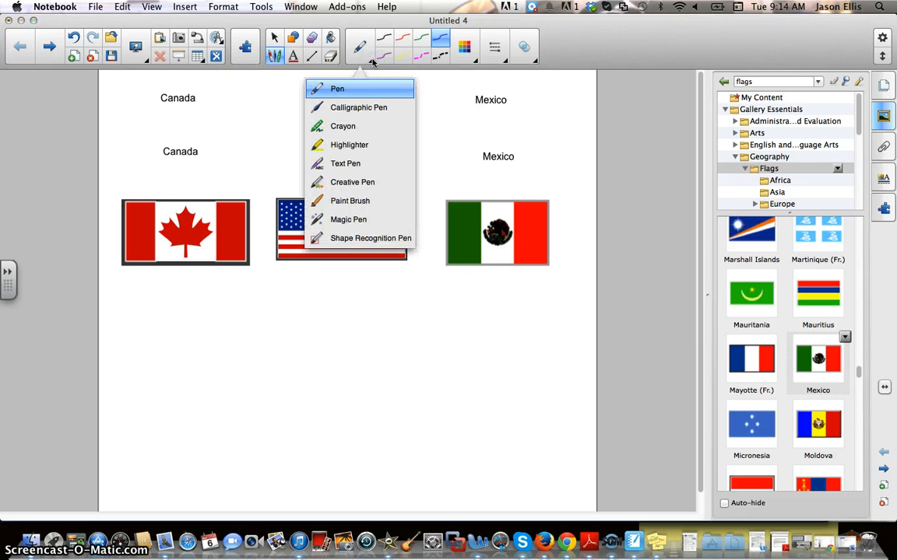
pyautogui.click(353, 183)
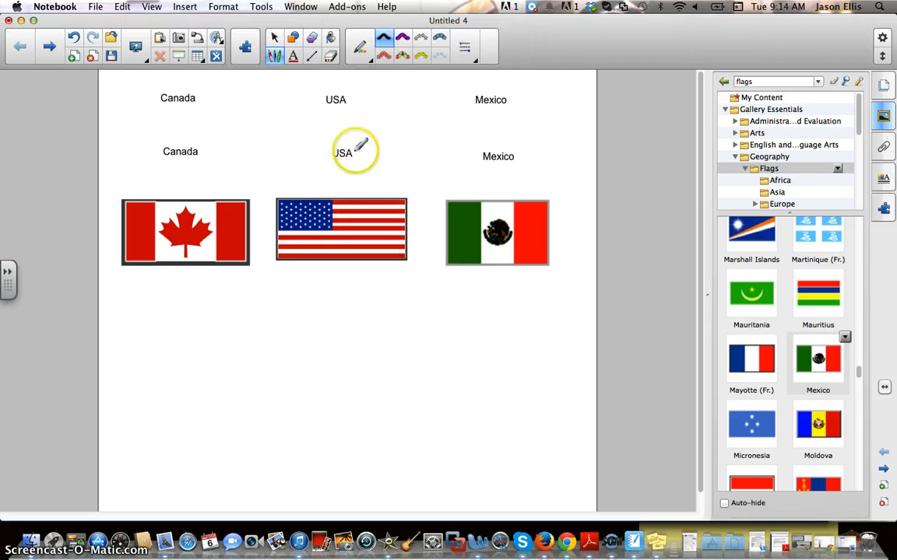
pyautogui.click(420, 55)
pyautogui.moveTo(154, 325)
pyautogui.mouseDown()
pyautogui.moveTo(173, 368)
pyautogui.moveTo(278, 280)
pyautogui.mouseUp()
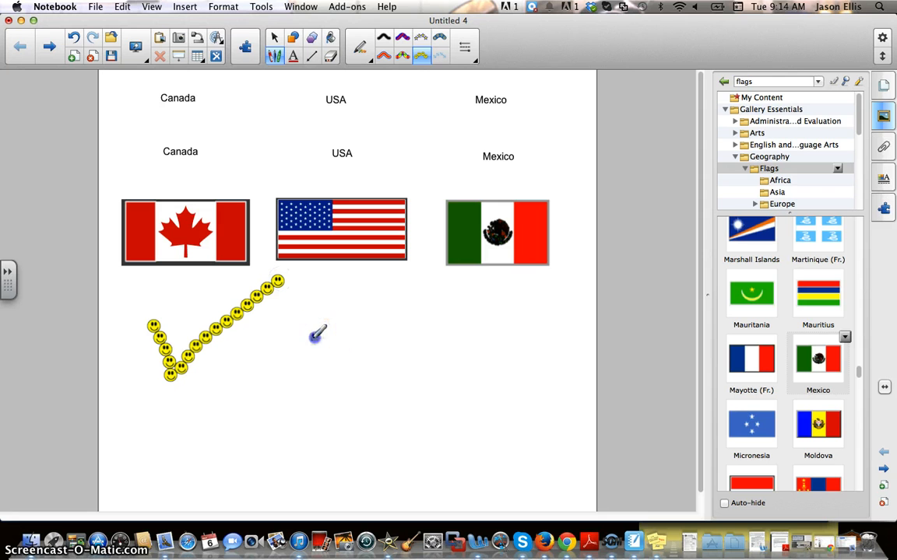
pyautogui.moveTo(313, 336)
pyautogui.mouseDown()
pyautogui.moveTo(378, 309)
pyautogui.moveTo(402, 284)
pyautogui.mouseUp()
pyautogui.moveTo(467, 350)
pyautogui.mouseDown()
pyautogui.moveTo(491, 394)
pyautogui.moveTo(558, 300)
pyautogui.mouseUp()
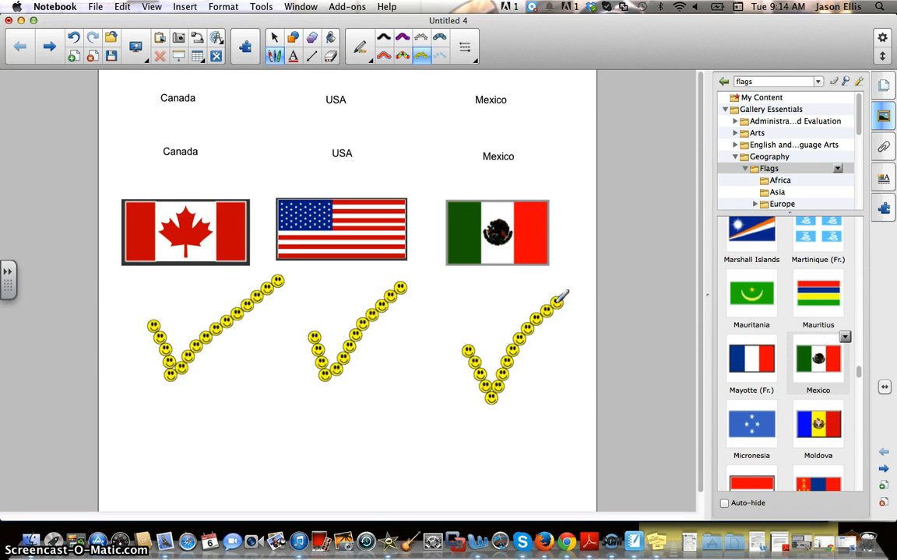